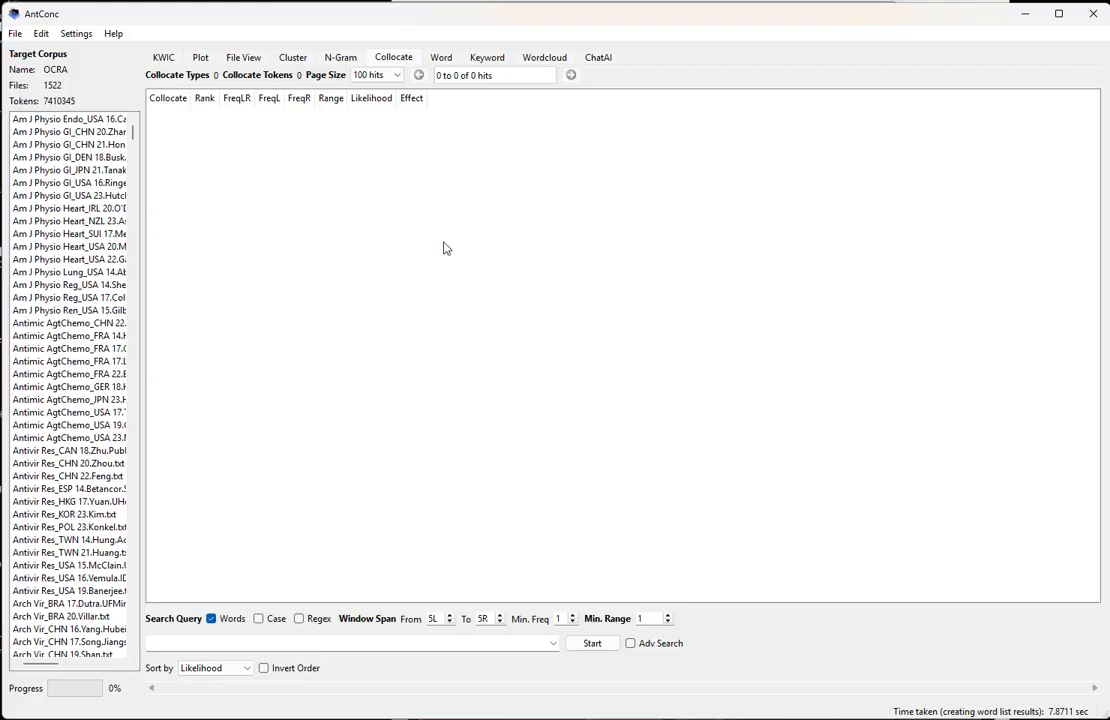
- On the Word list, set minimum range to 2 and sort results by Range
left_click(322, 645)
left_click(441, 58)
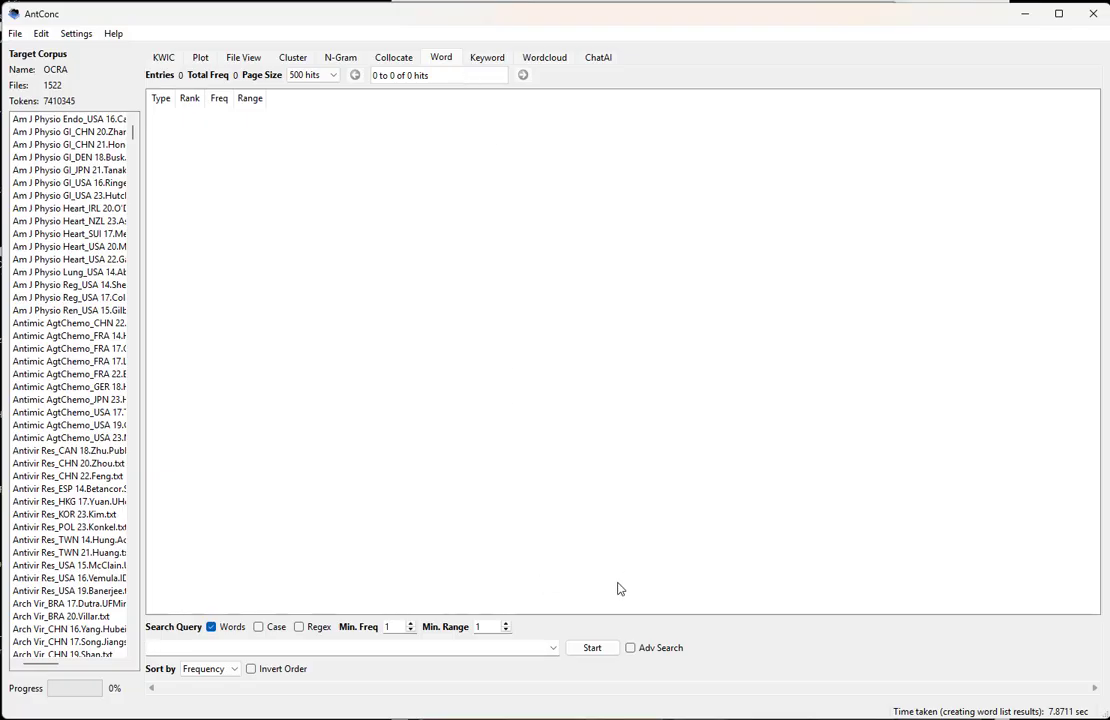
left_click(507, 624)
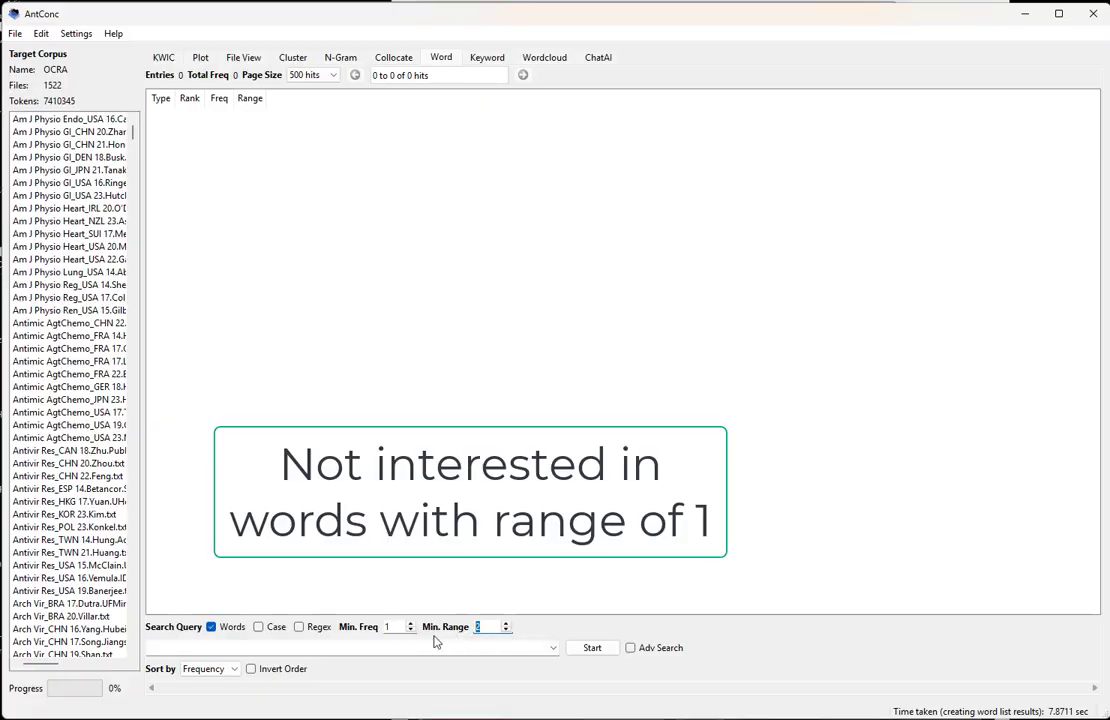
left_click(208, 669)
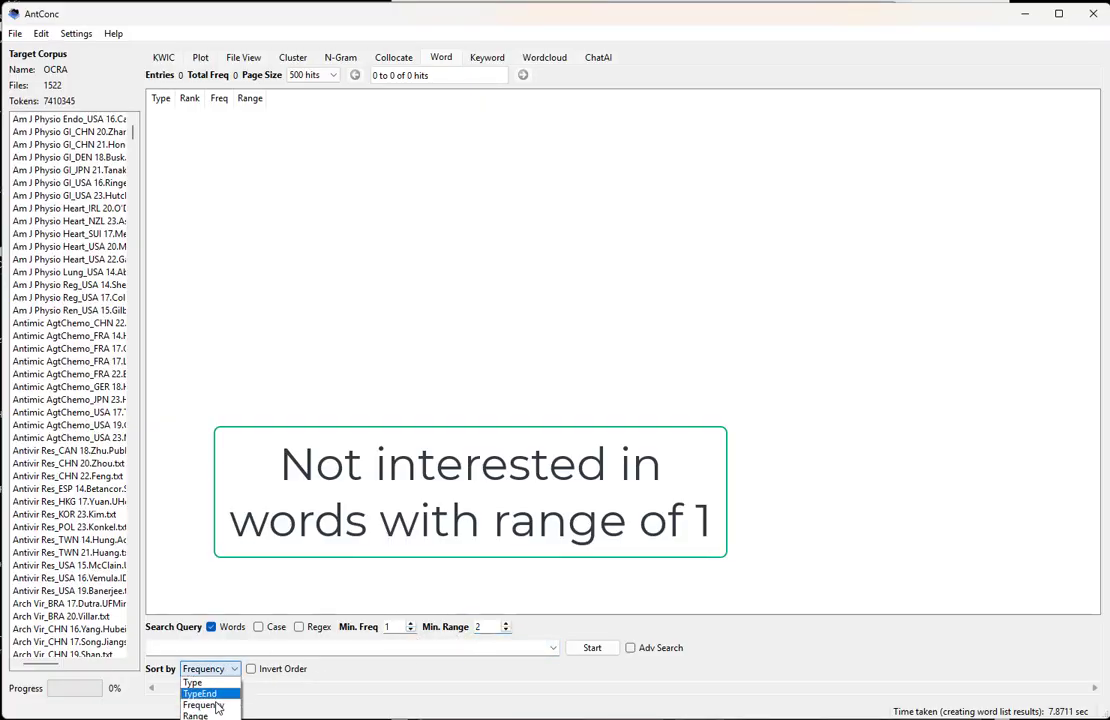
left_click(195, 711)
left_click(276, 649)
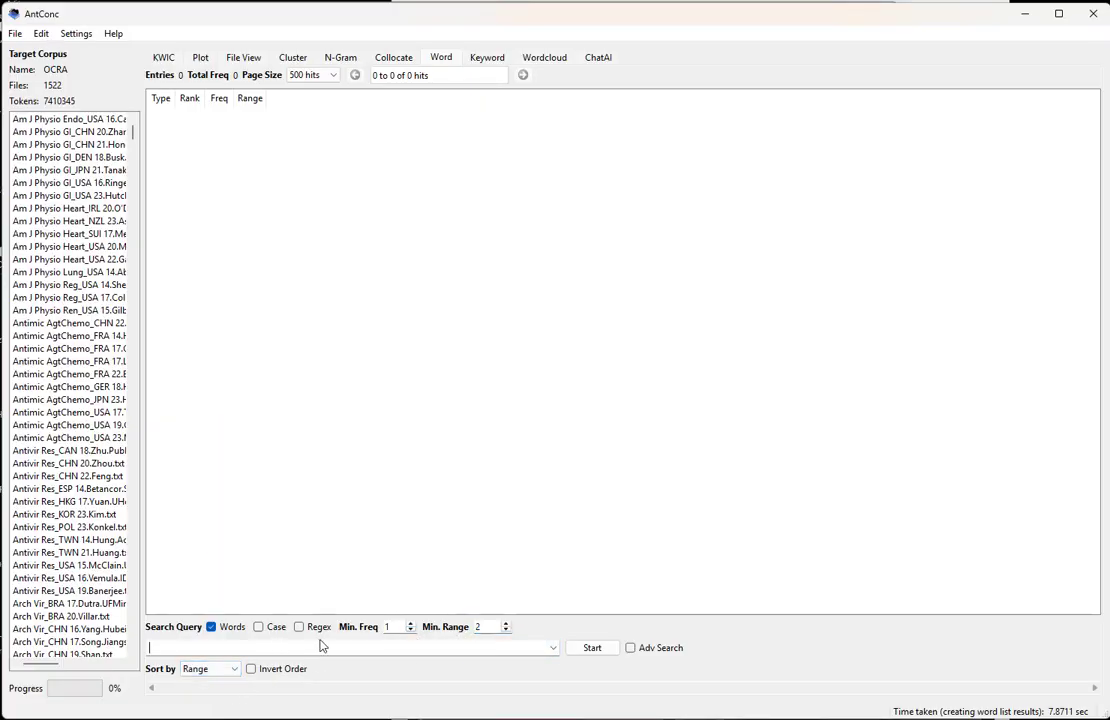
- Search the word list for sple*n* to list the six spleen-related word forms
type("sl")
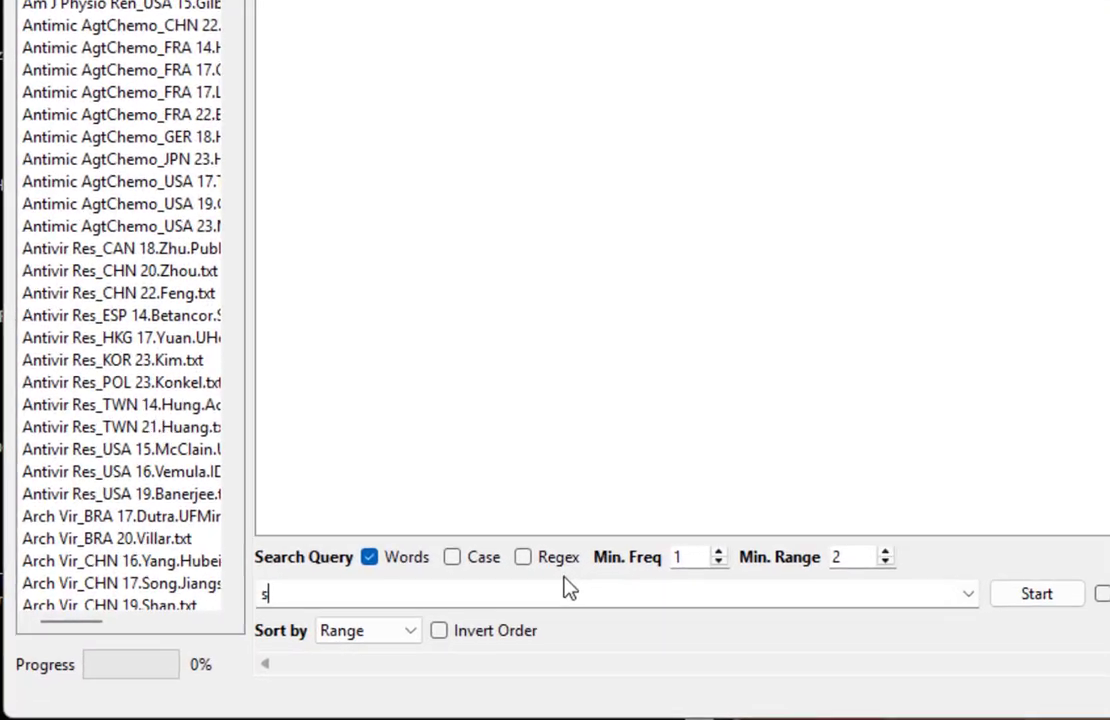
type("eep")
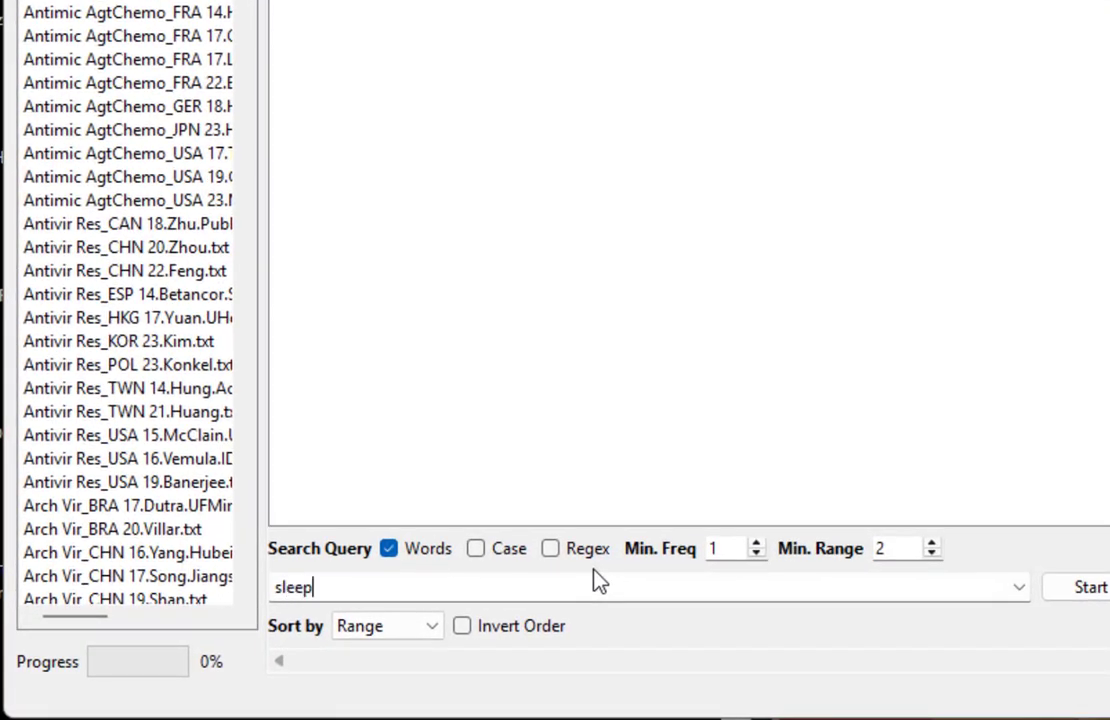
key("BackSpace")
key("BackSpace")
key("BackSpace")
key("BackSpace")
type("pleen")
key("BackSpace")
type("*")
key("Return")
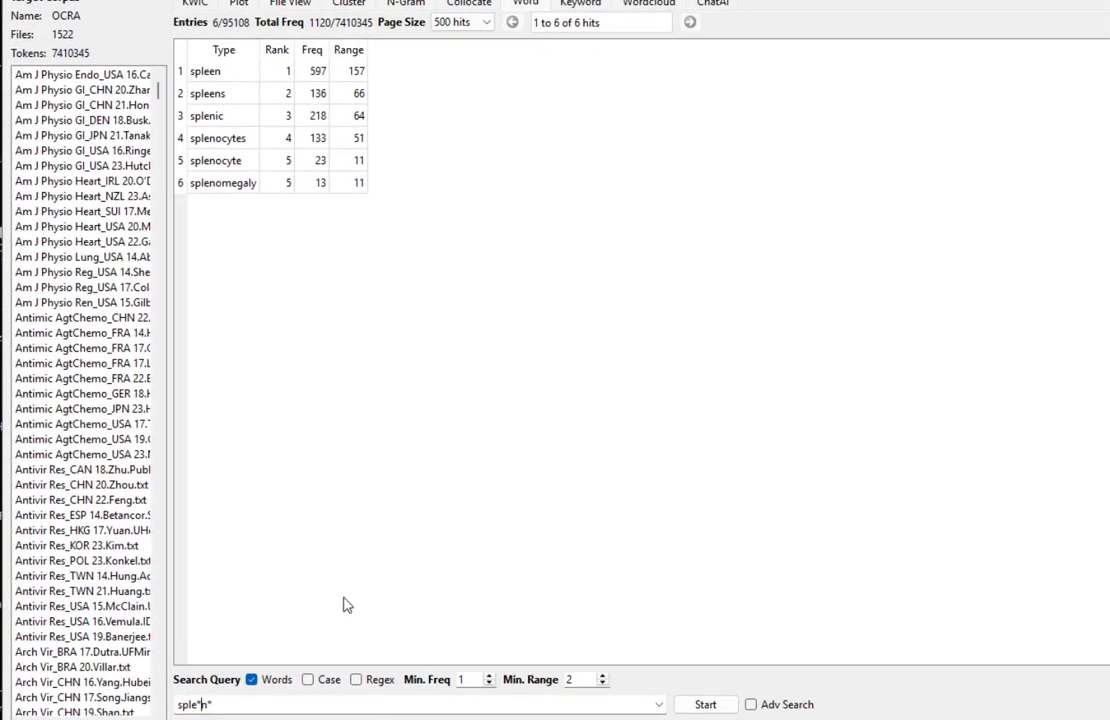
- Select spleen, spleens and splenic, then show the concordance lines for splenocytes
left_click(238, 70)
left_click_drag(236, 94, 287, 115)
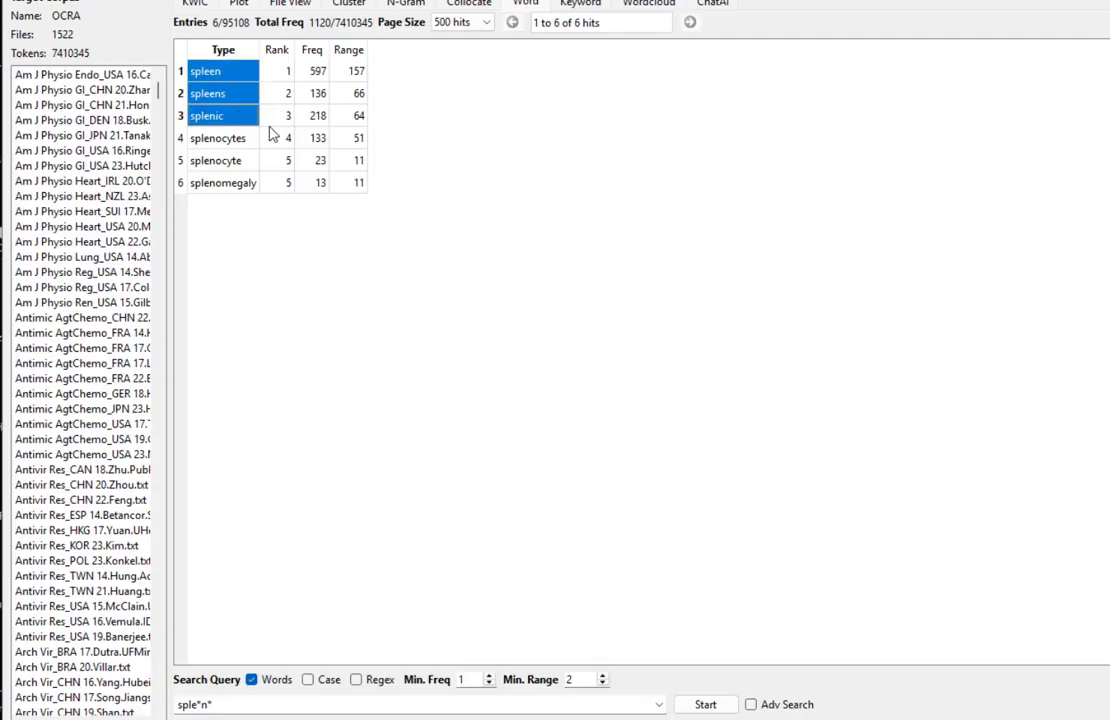
double_click(234, 140)
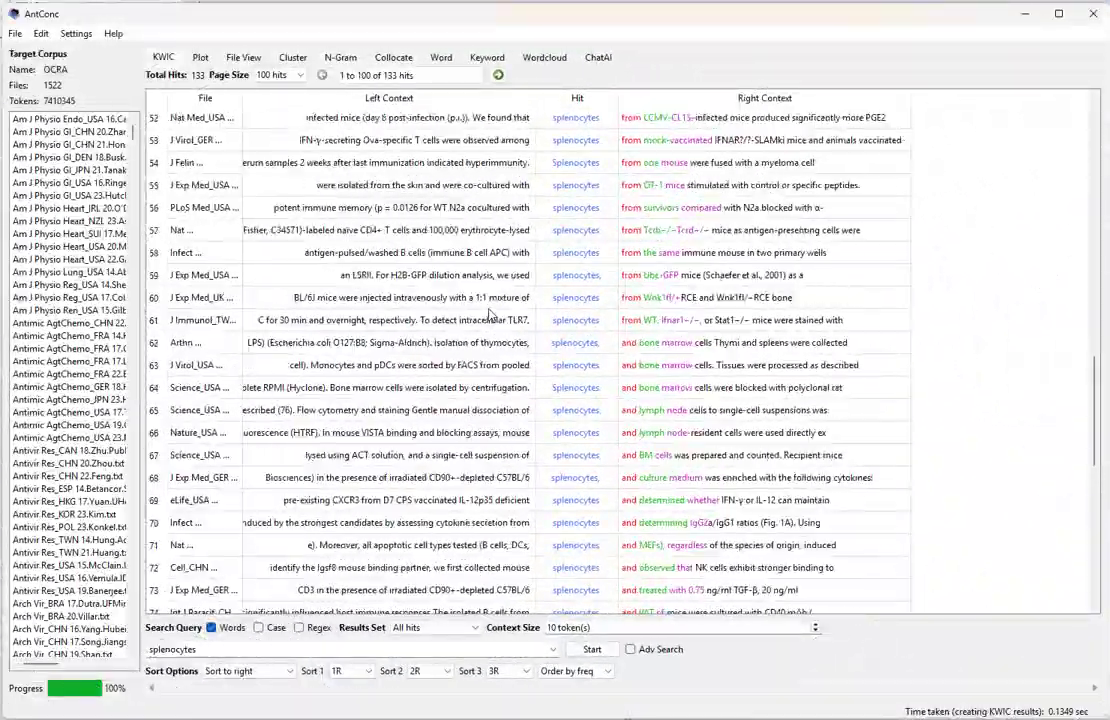
- Back on the word list, select the spleen, spleens and splenic rows for copying
scroll(488, 312, "up", 6)
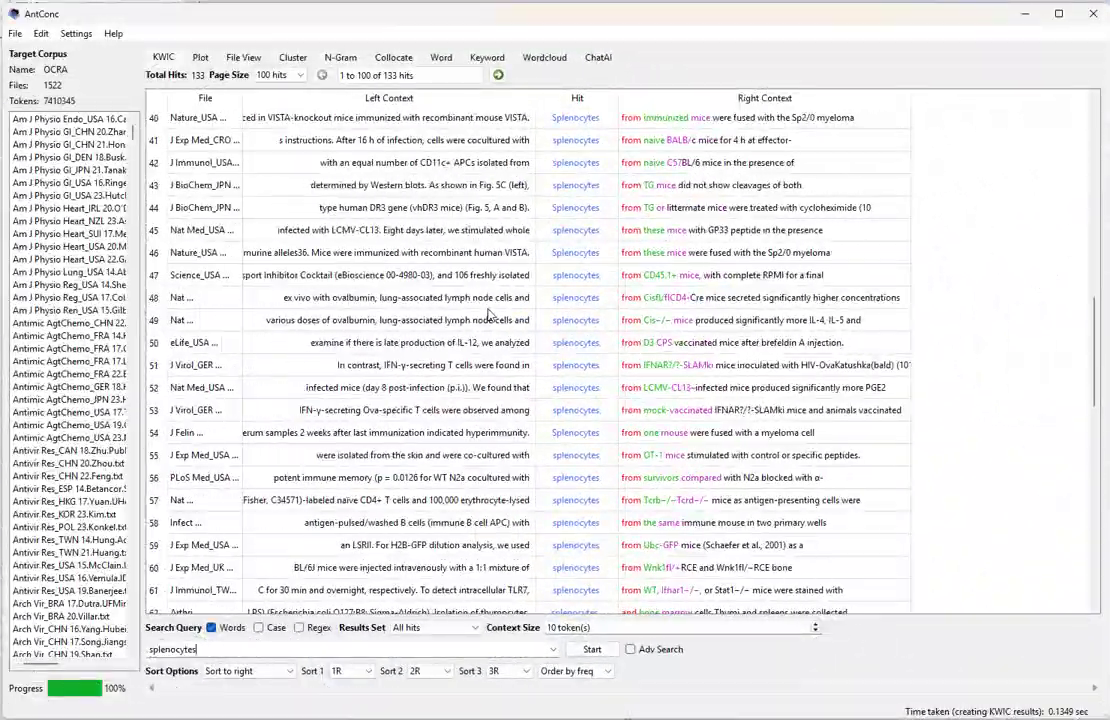
scroll(488, 312, "up", 10)
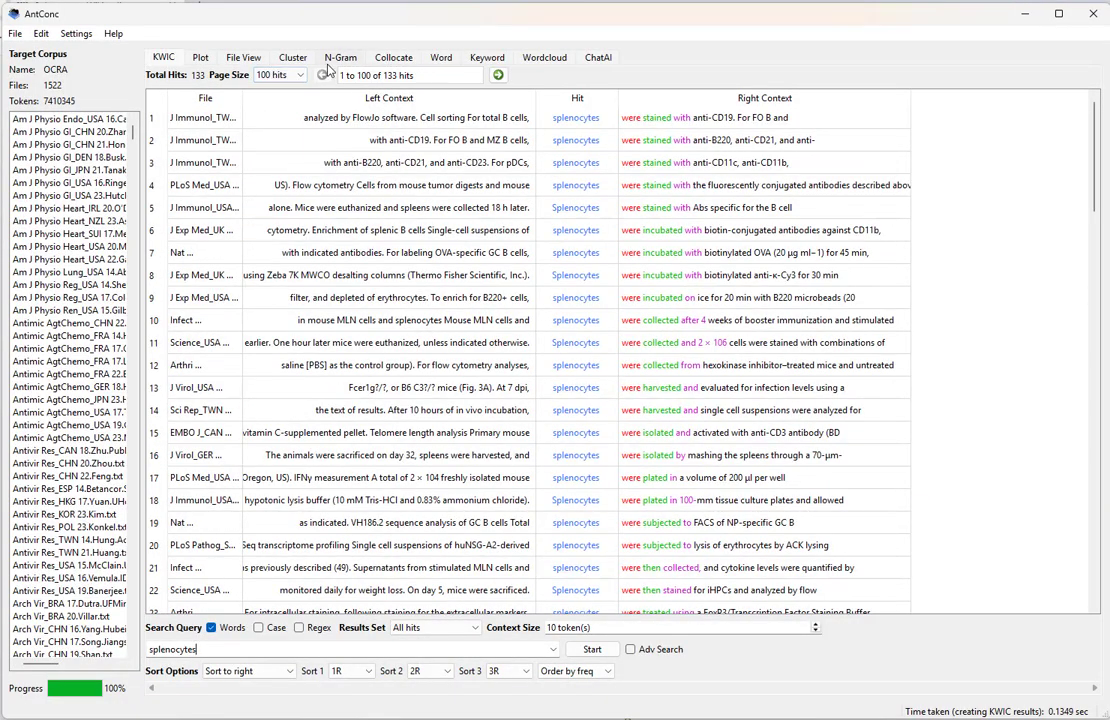
left_click(447, 61)
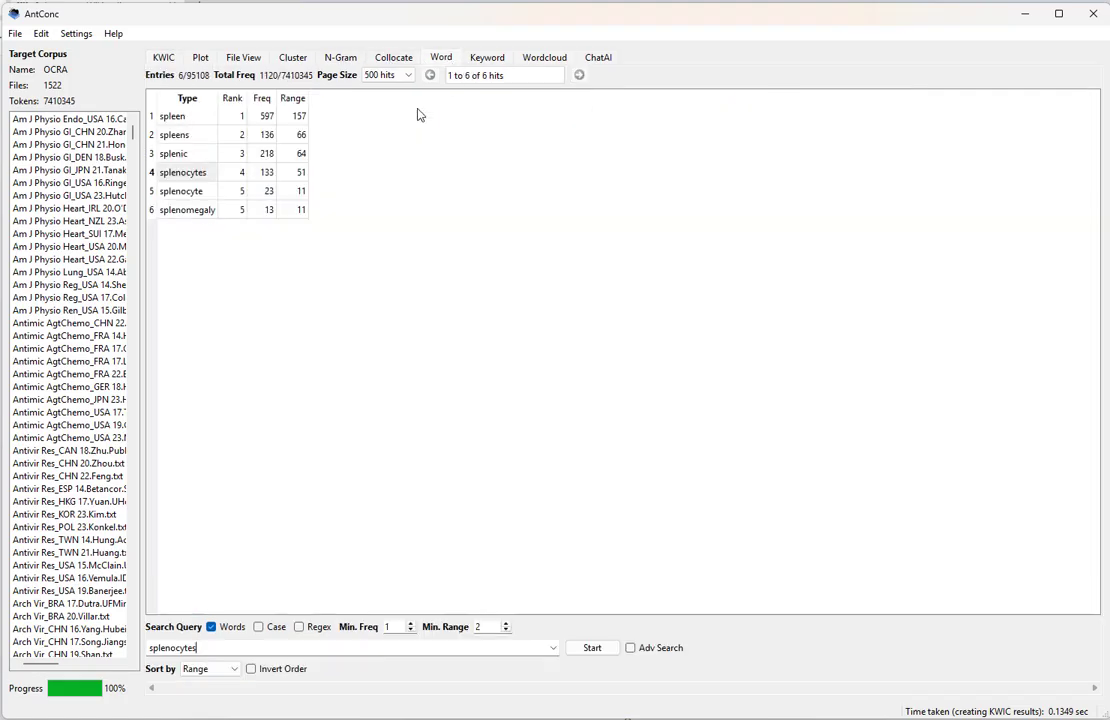
left_click(209, 157)
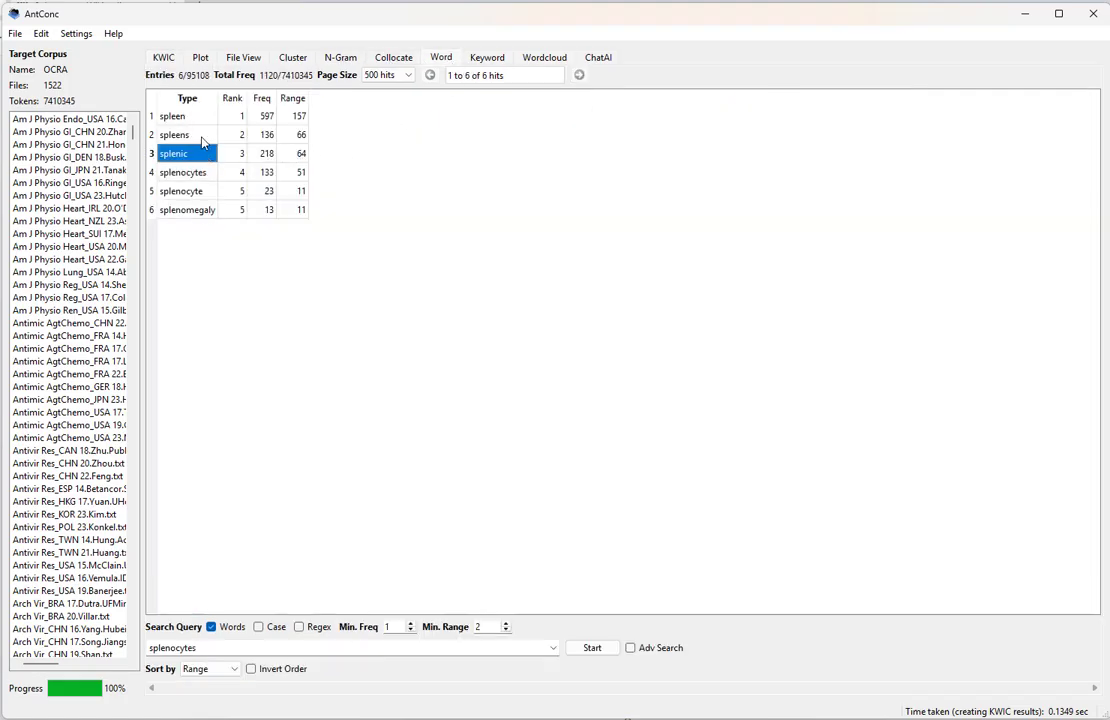
left_click(198, 130, "ctrl")
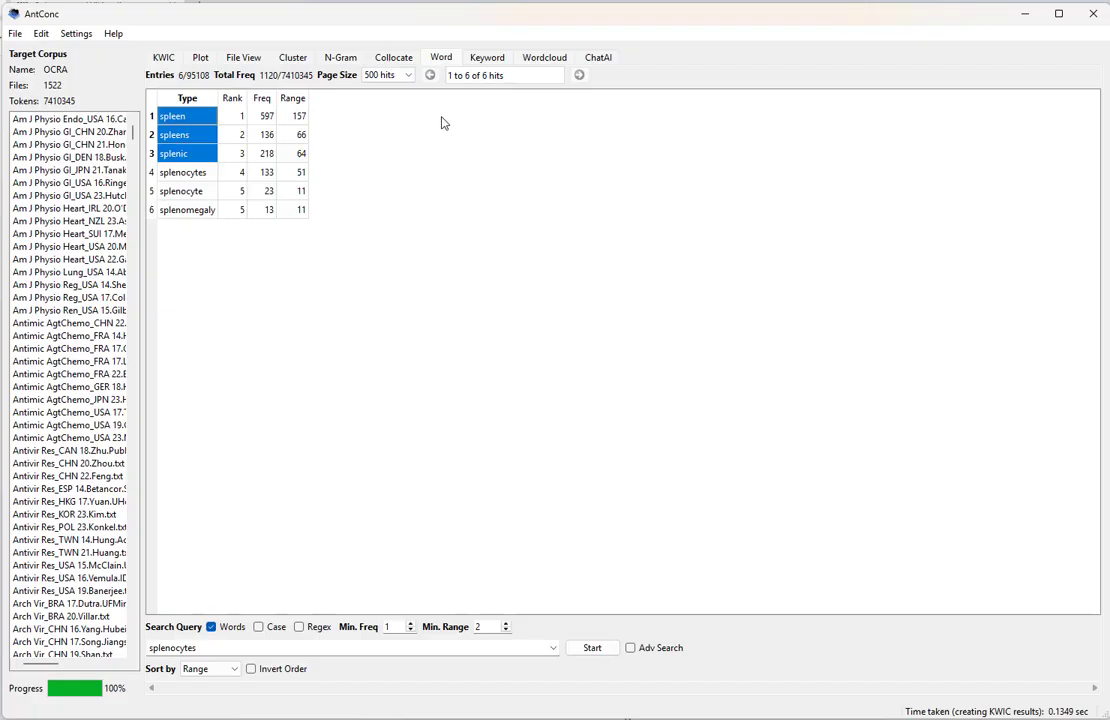
- On the Collocate tab, run the query spleen||spleens||splenic, yielding 137 collocates led by liver
left_click(400, 60)
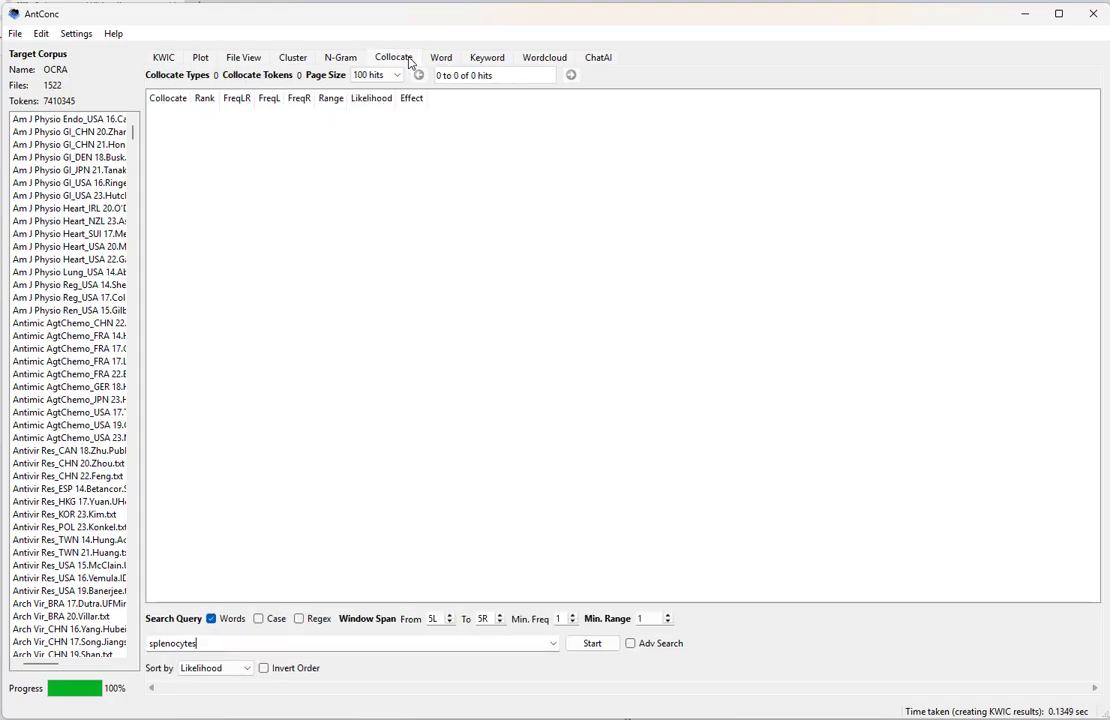
double_click(254, 646)
type("Type spleen spleens splenic")
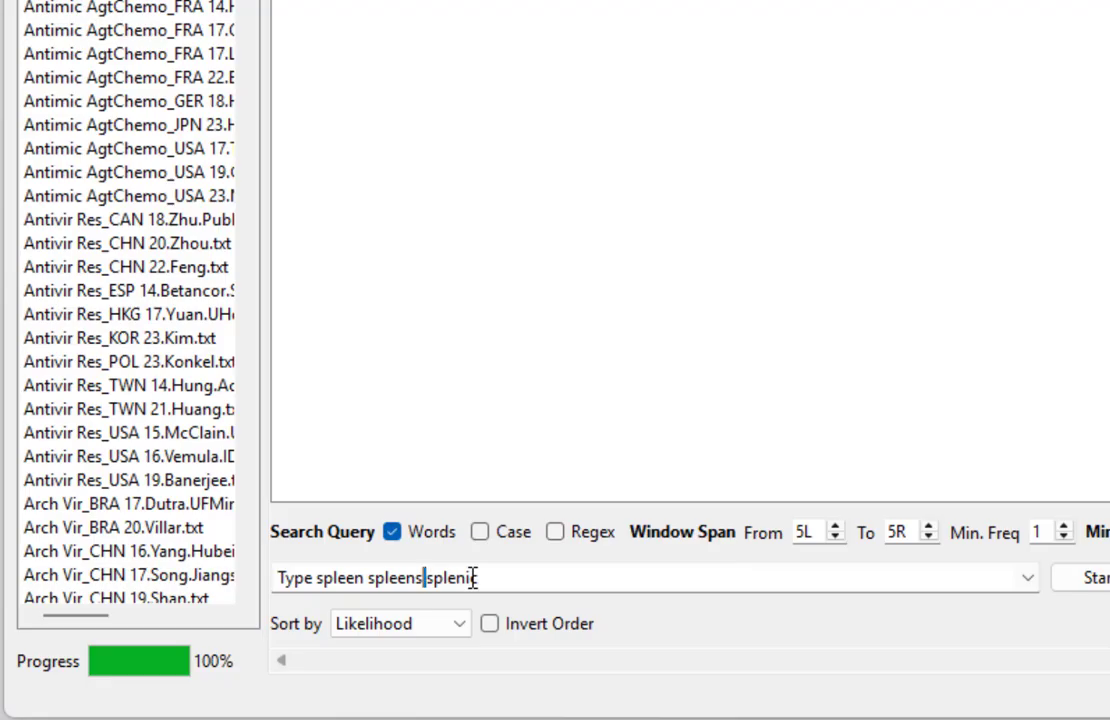
type("||")
key("ctrl+Left")
type("|")
key("ctrl+Left")
key("ctrl+shift+Left")
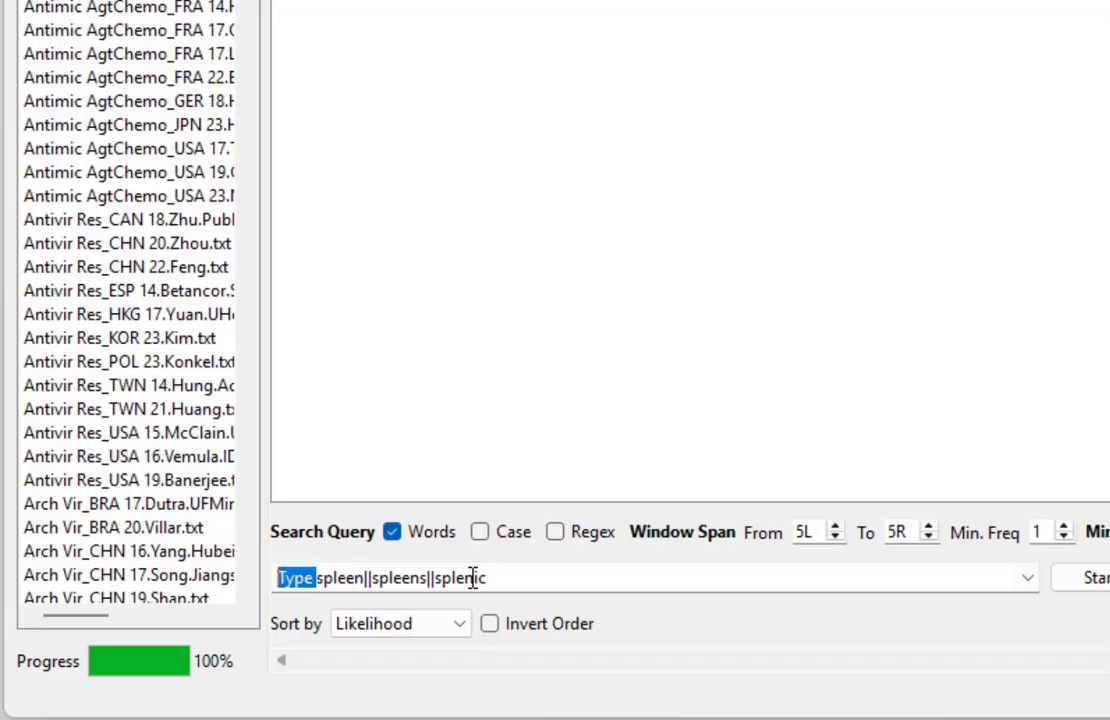
key("BackSpace")
key("Return")
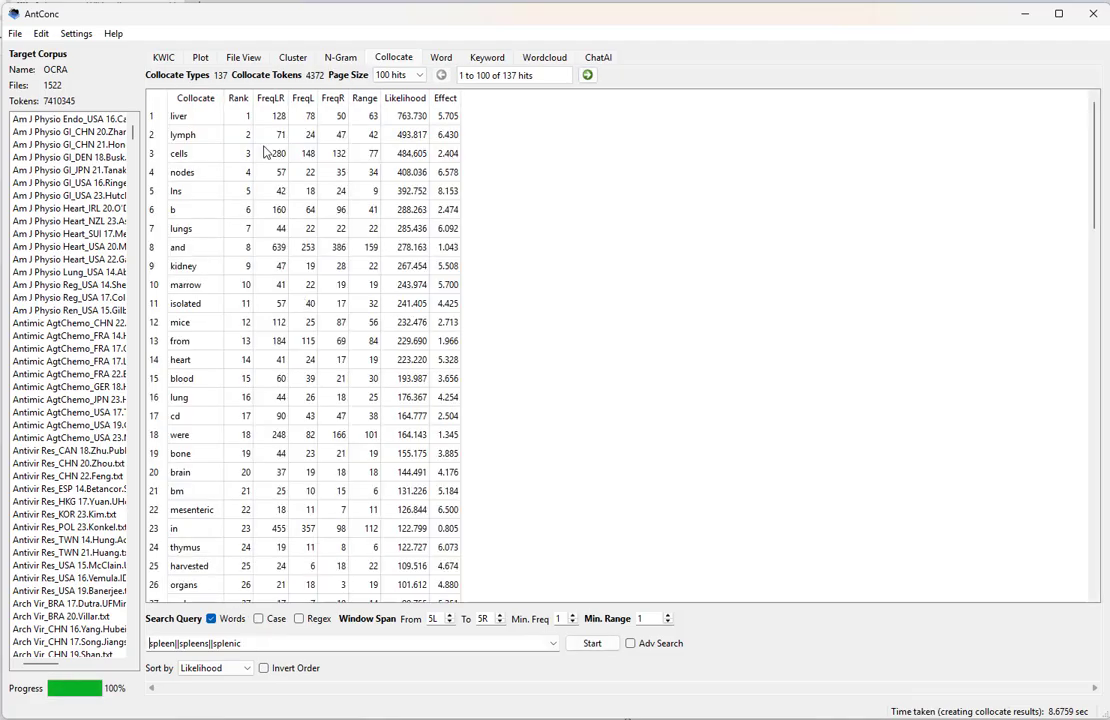
left_click(176, 191)
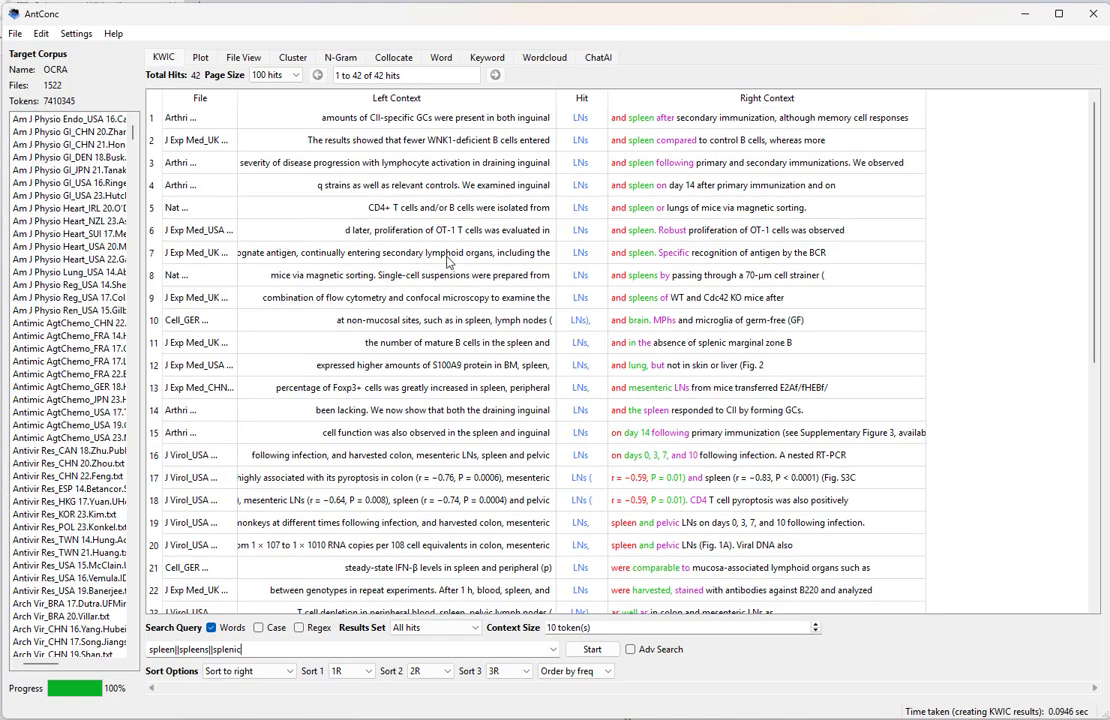
scroll(450, 290, "down", 7)
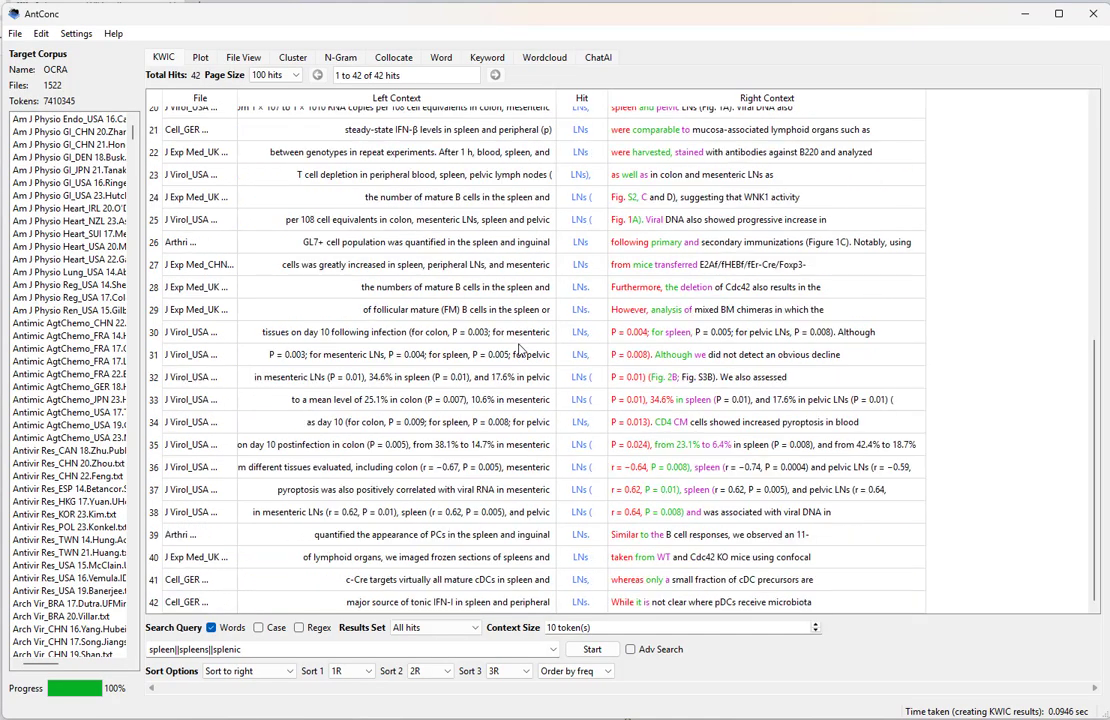
scroll(521, 350, "up", 1)
scroll(521, 350, "up", 6)
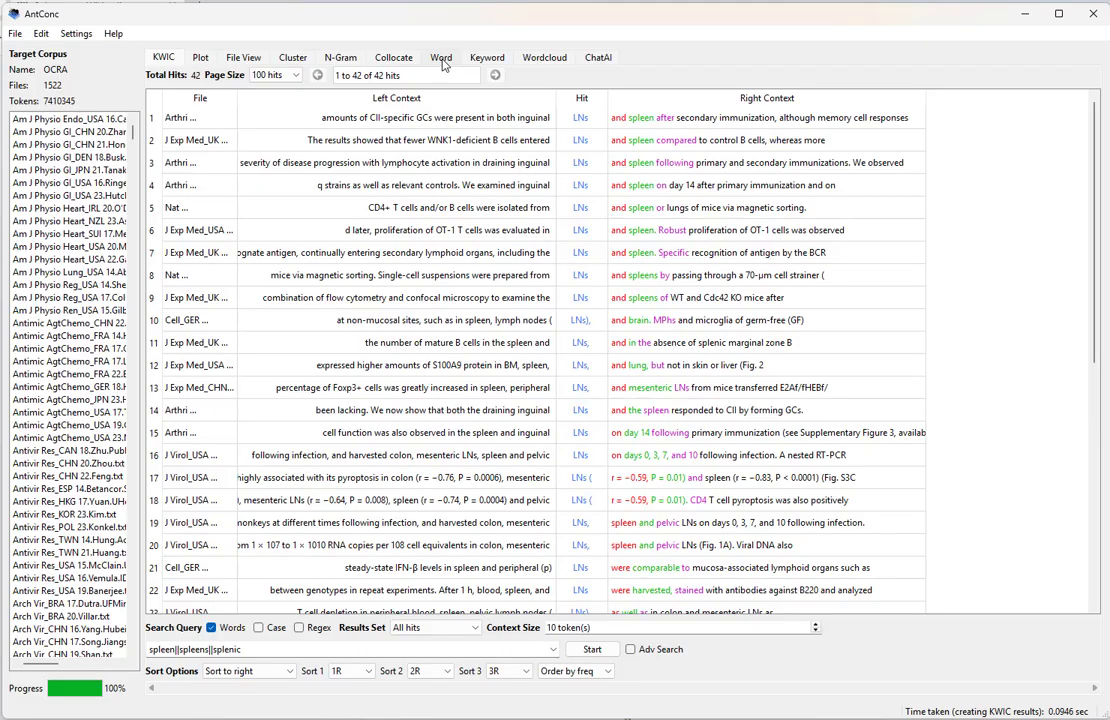
left_click(390, 58)
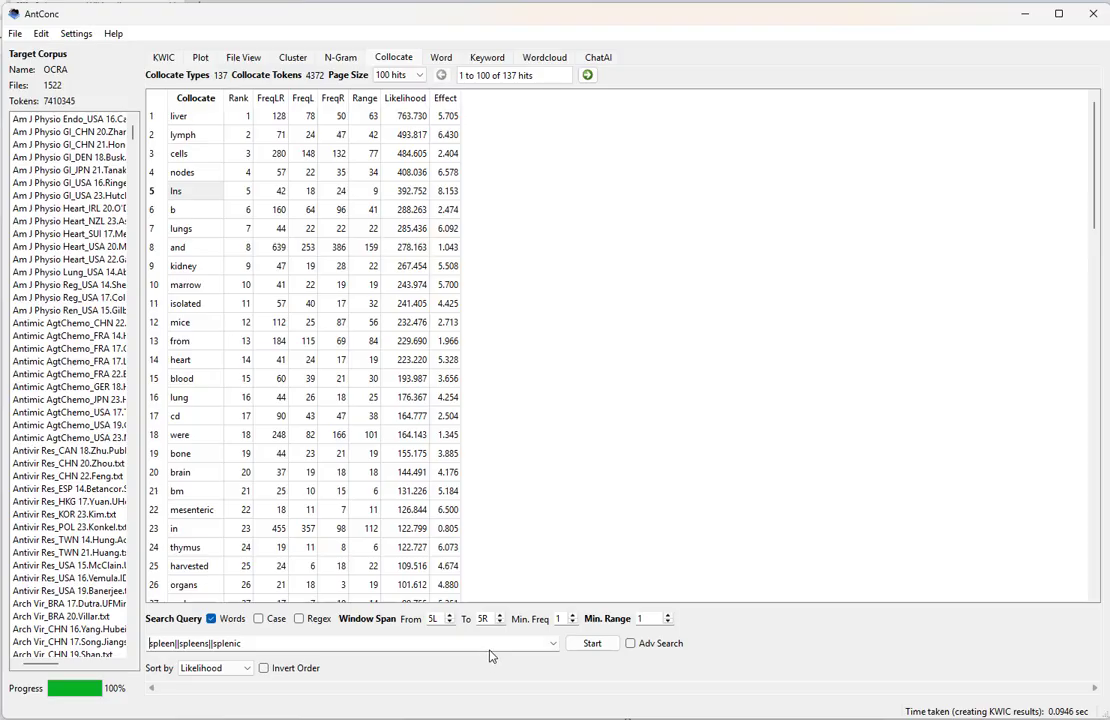
left_click(441, 60)
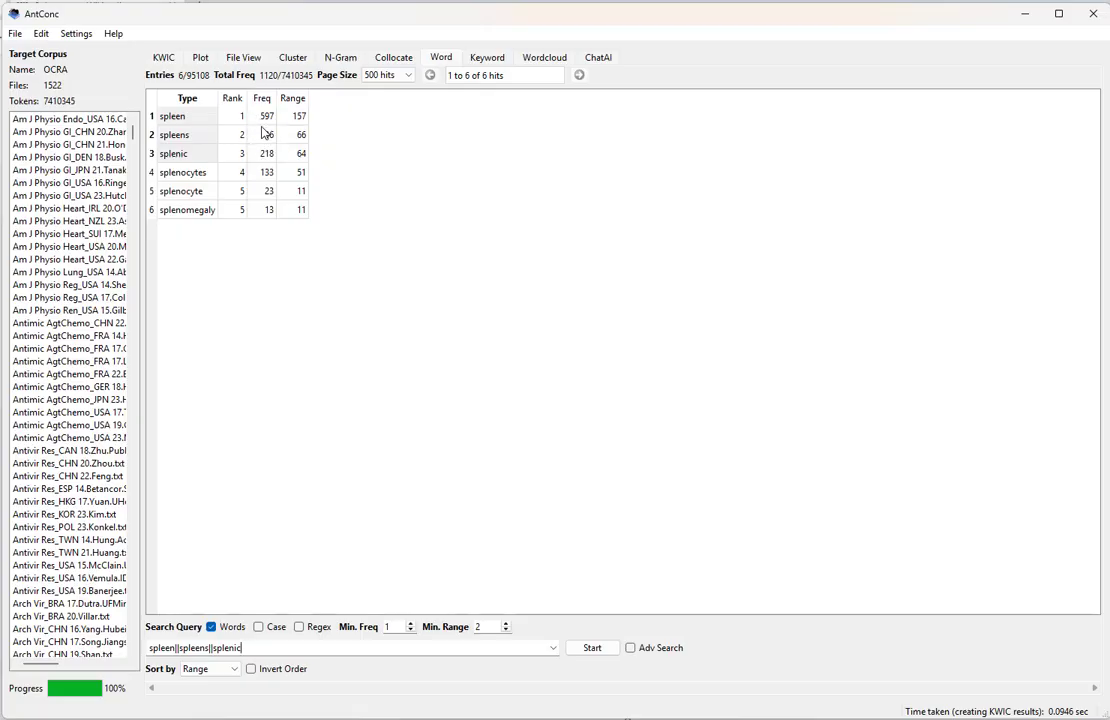
left_click(394, 60)
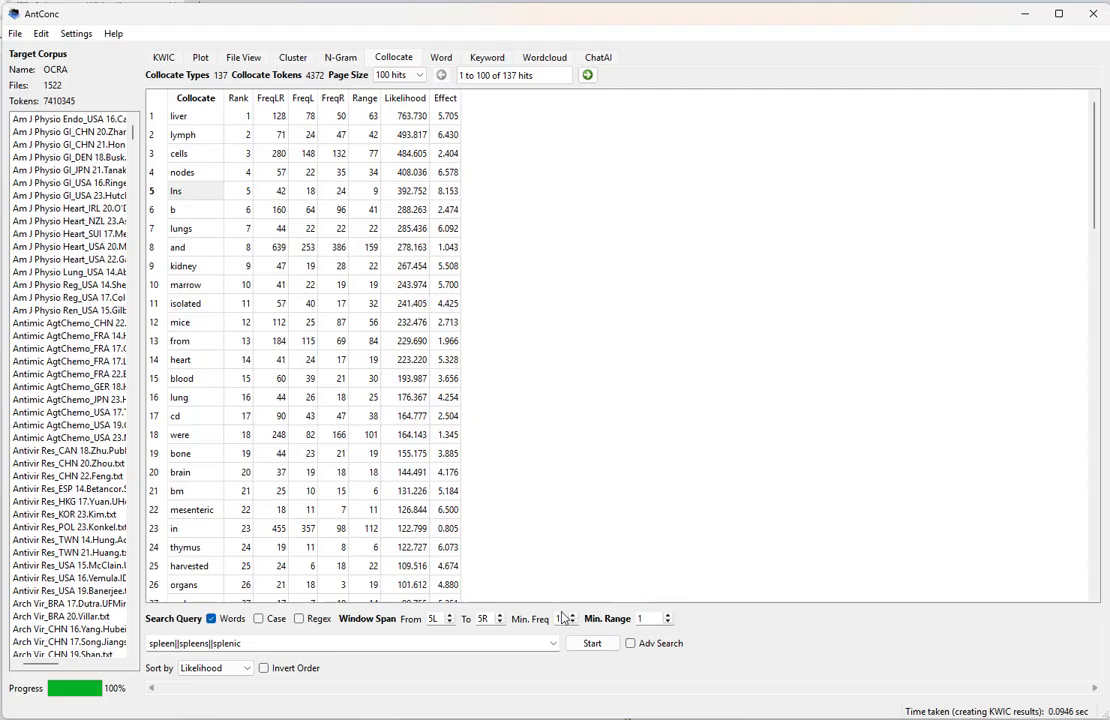
left_click(667, 616)
type("4")
left_click(600, 647)
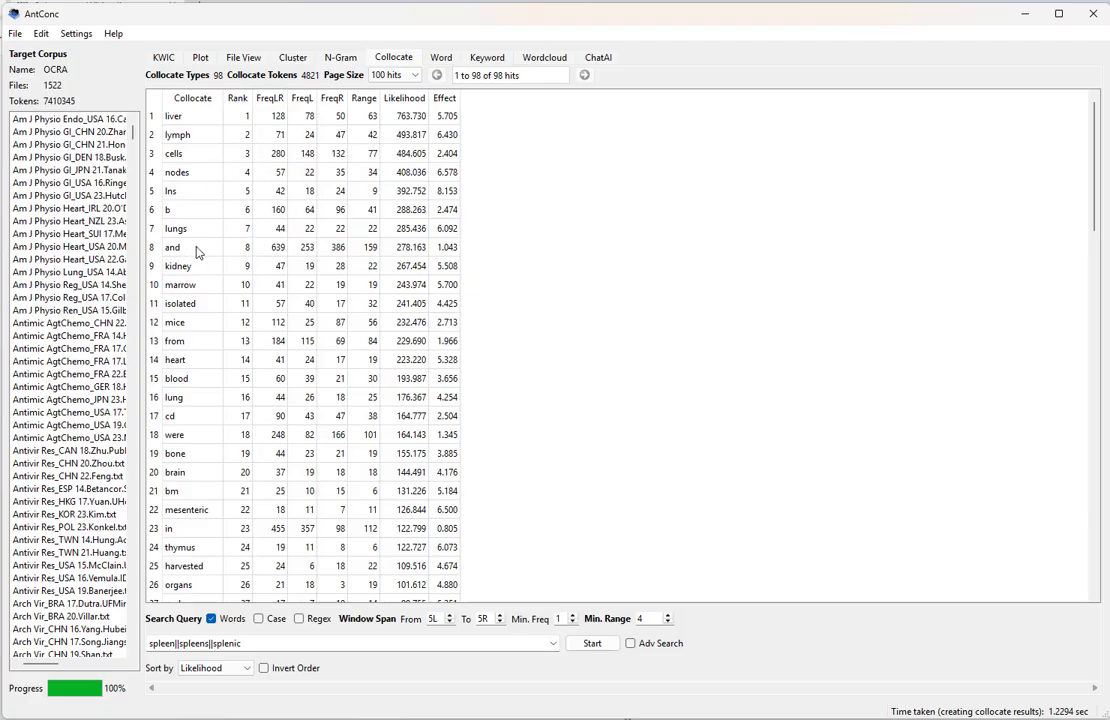
- Inspect the cd, were and in collocates and scroll through the Likelihood-ranked table
left_click(203, 421)
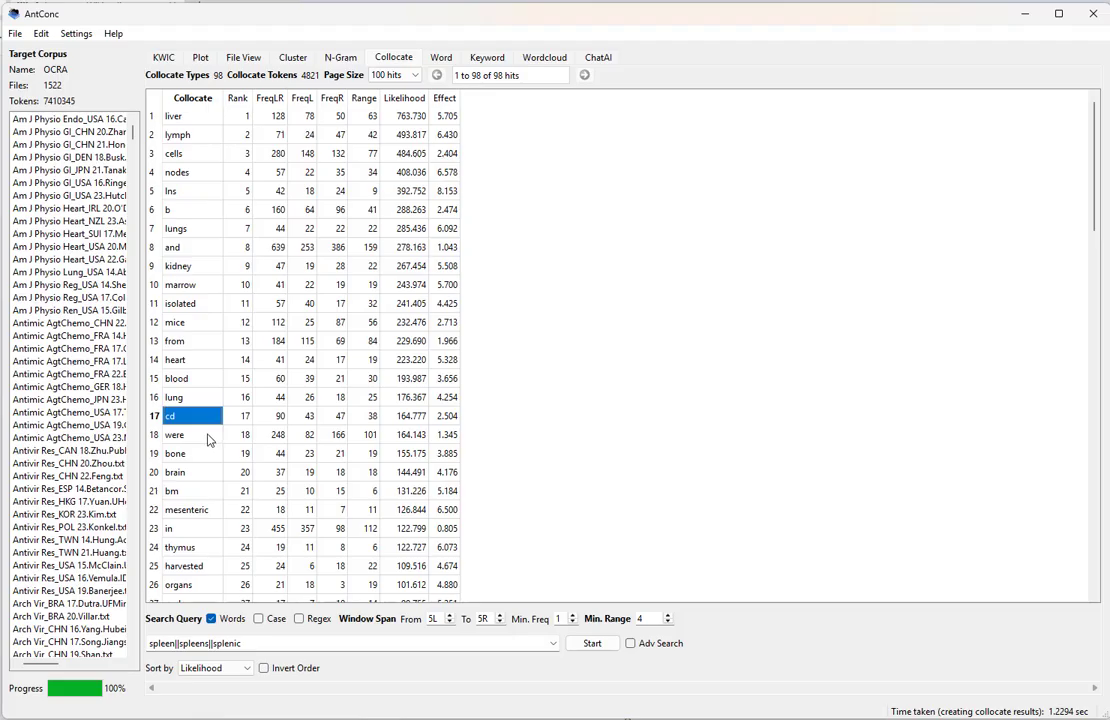
left_click(201, 437)
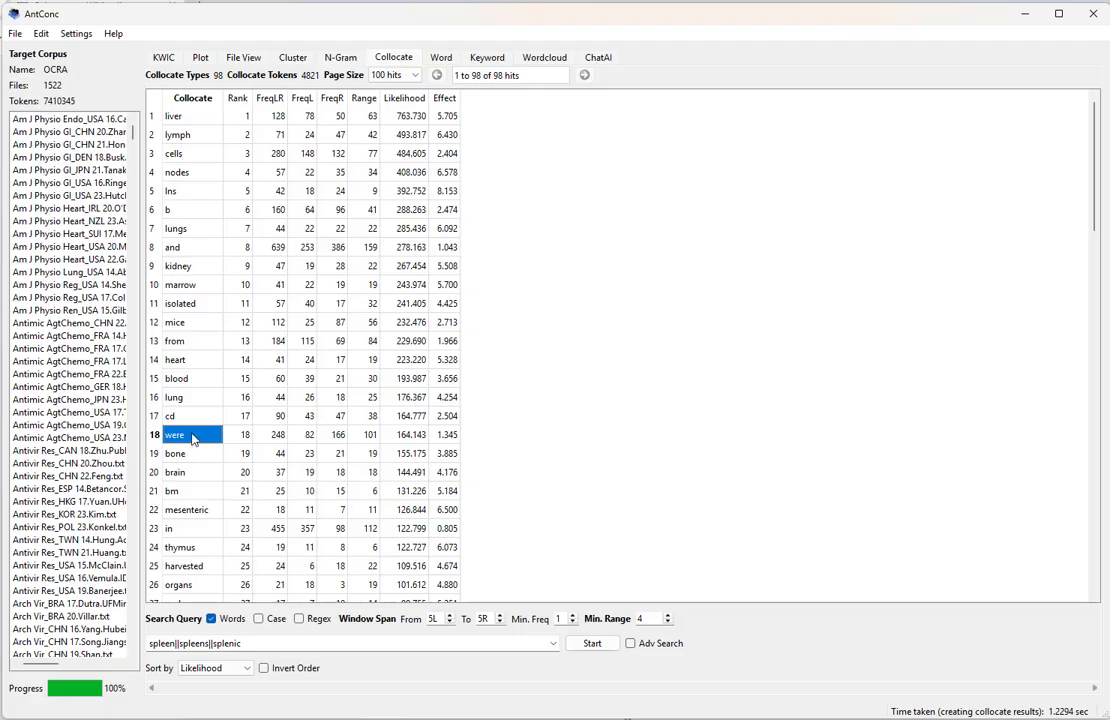
left_click(200, 533)
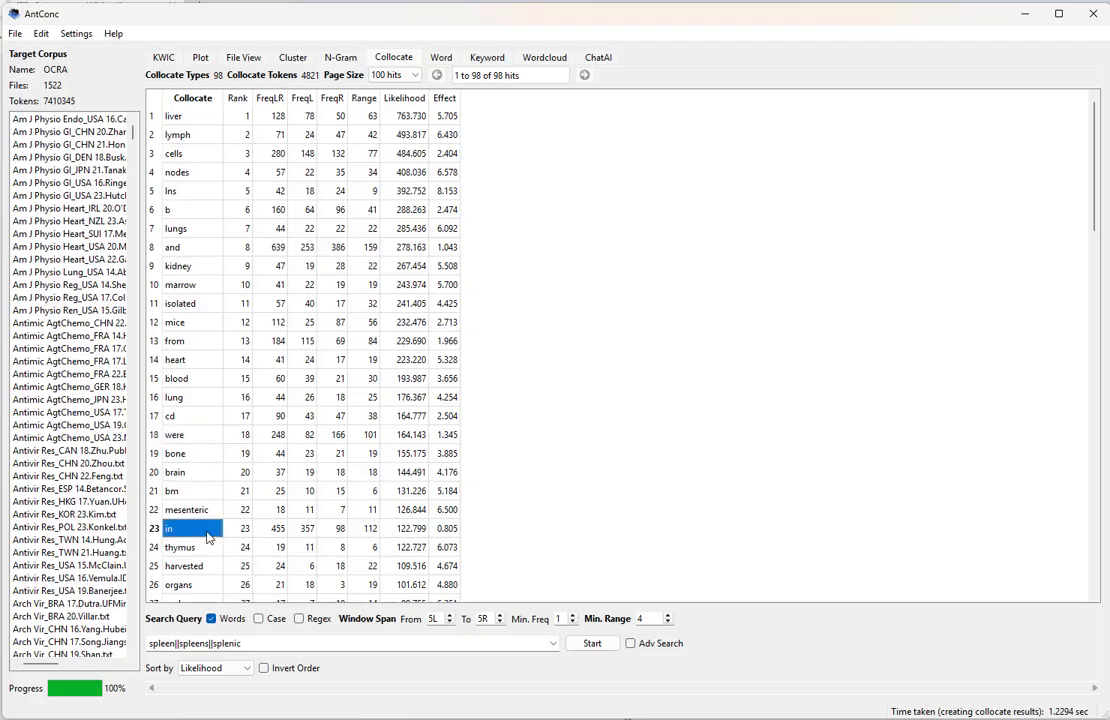
scroll(232, 342, "down", 4)
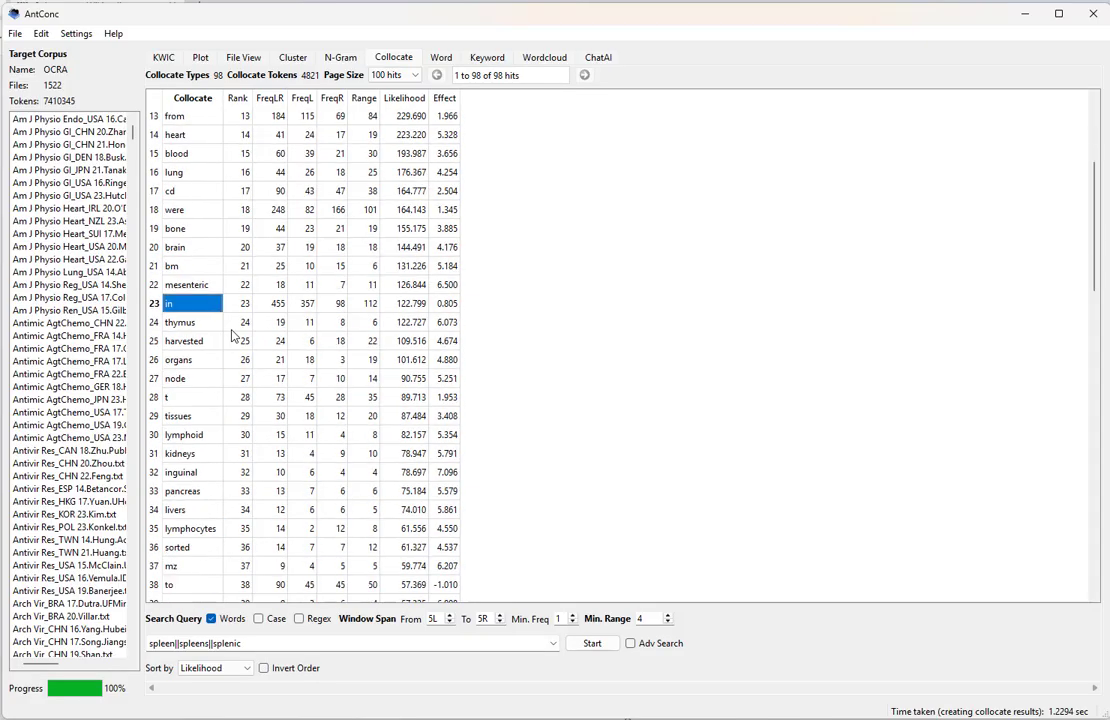
scroll(232, 341, "down", 10)
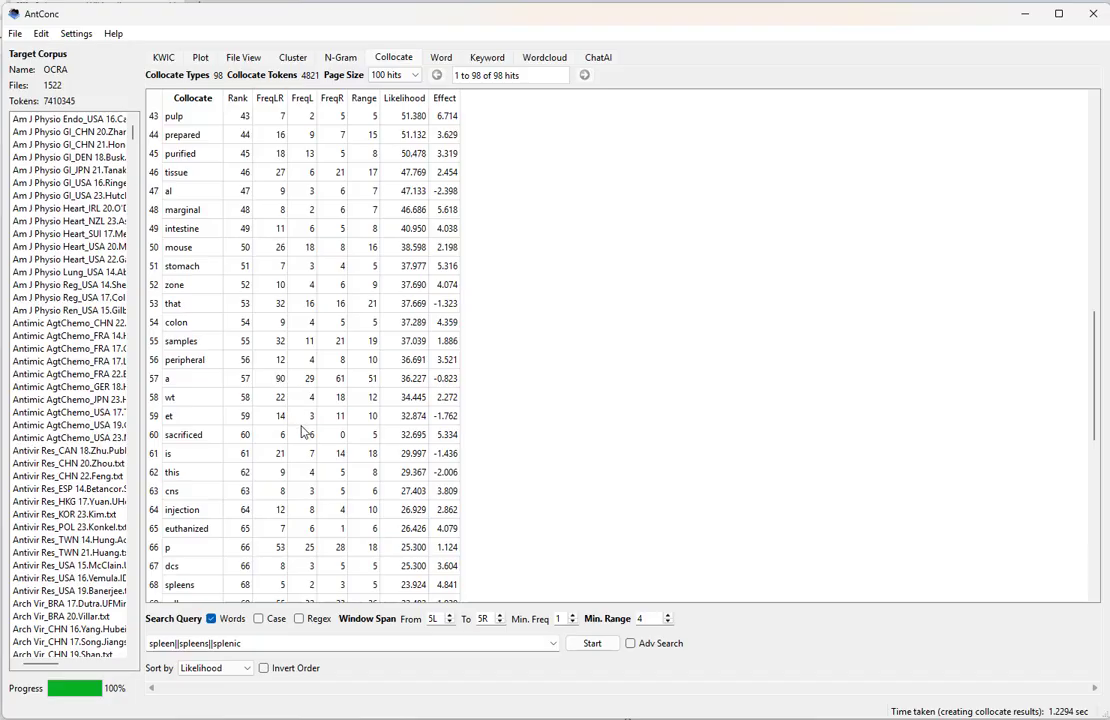
scroll(290, 430, "up", 14)
- Sort the collocates by Effect and regenerate, putting lns, inguinal and pulp on top
left_click(232, 668)
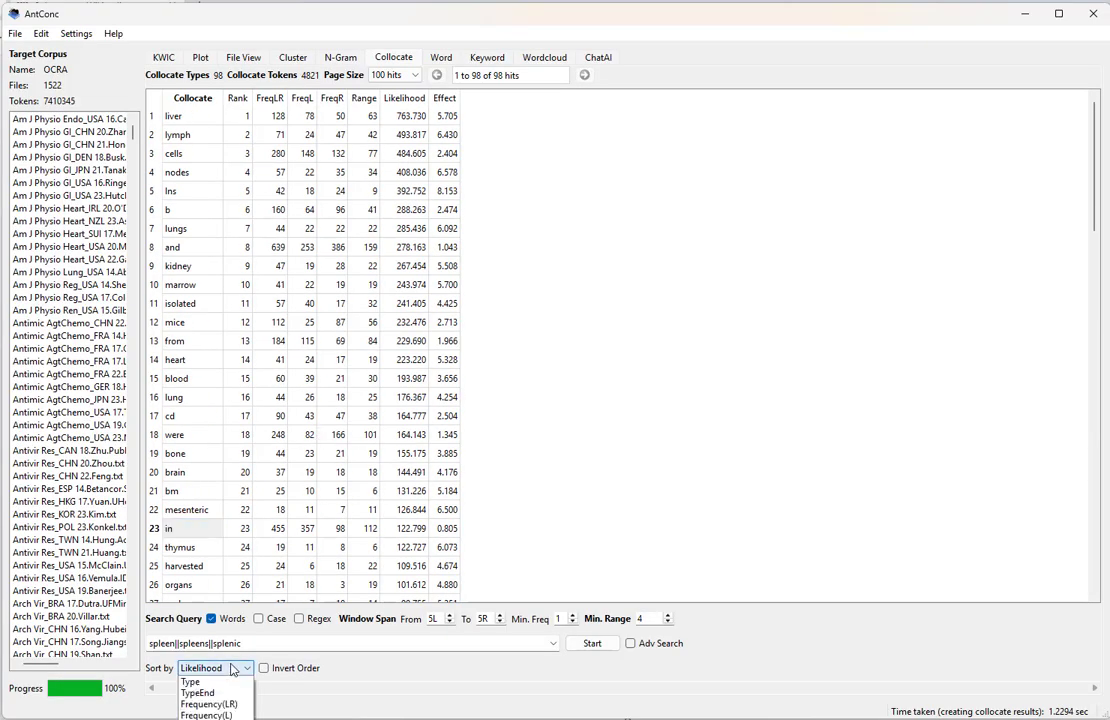
left_click(230, 712)
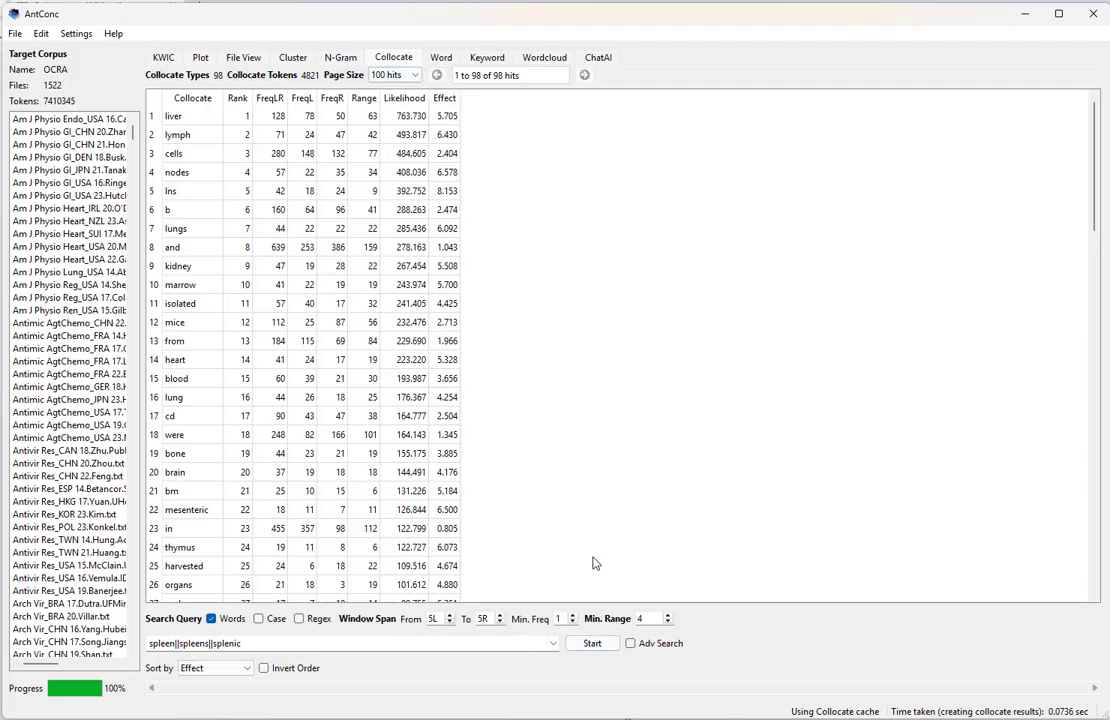
left_click(591, 644)
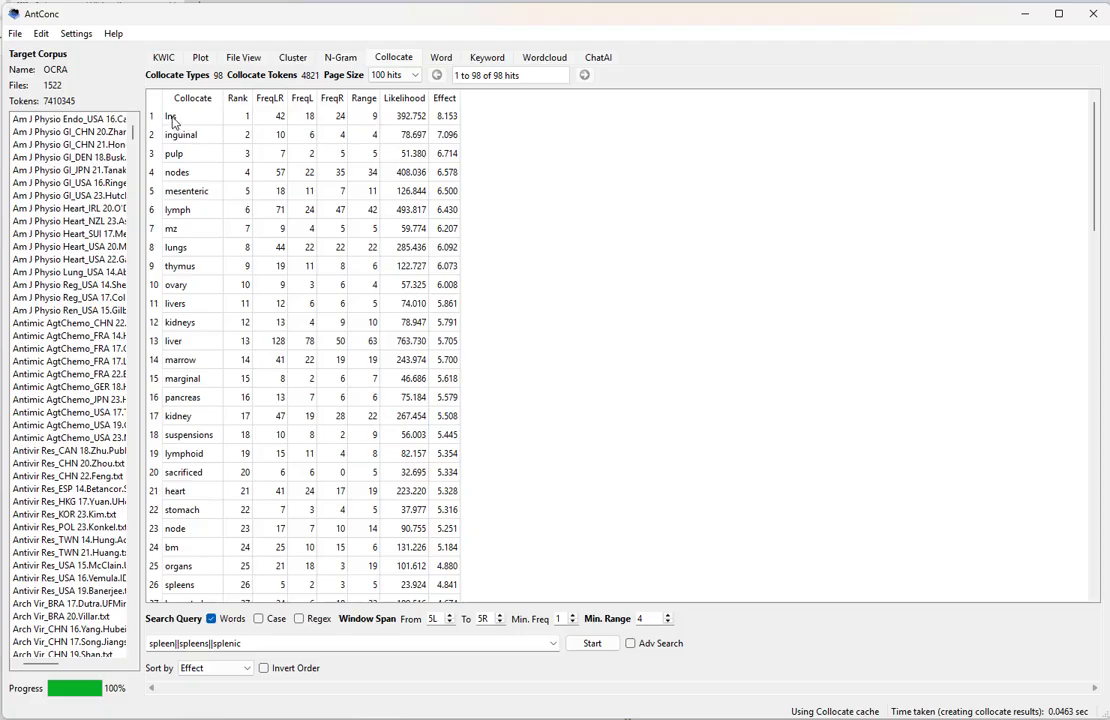
triple_click(274, 645)
left_click(240, 643)
- View the concordance lines for the collocates inguinal and then pulp
left_click(184, 138)
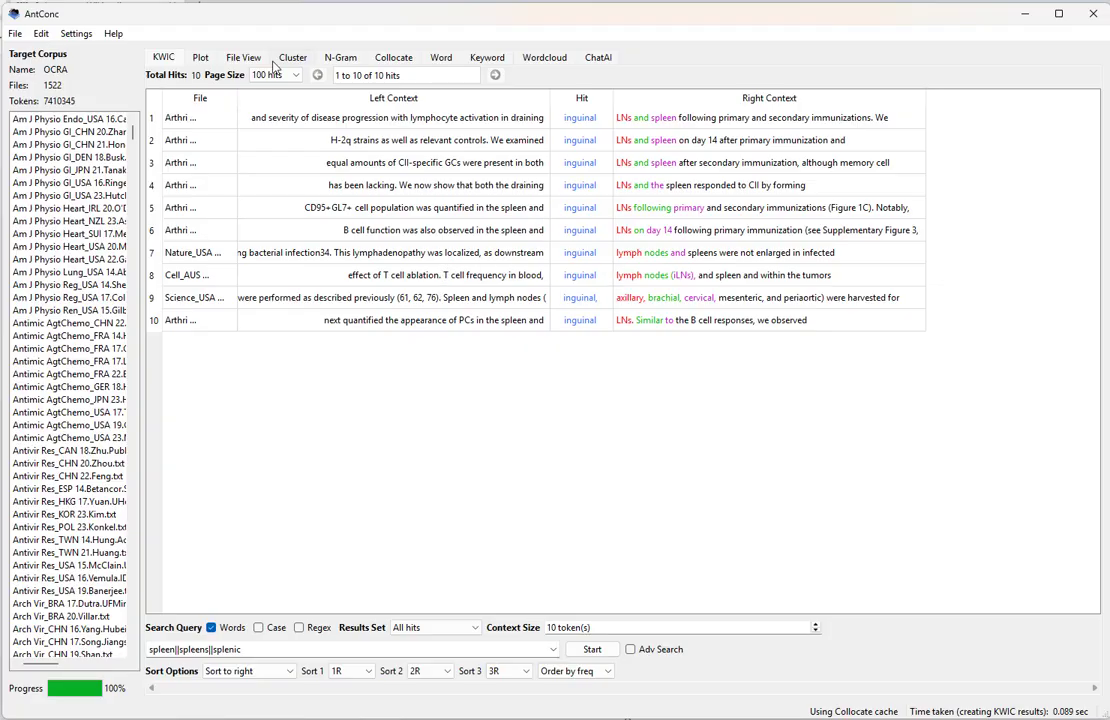
left_click(390, 58)
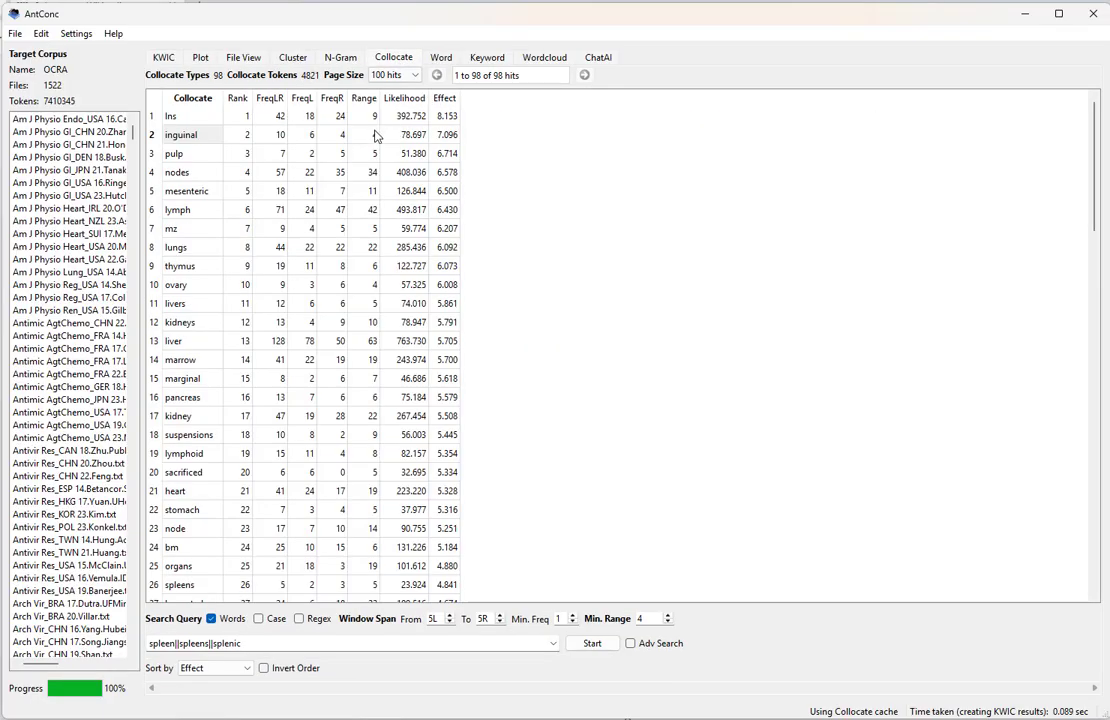
left_click(181, 156)
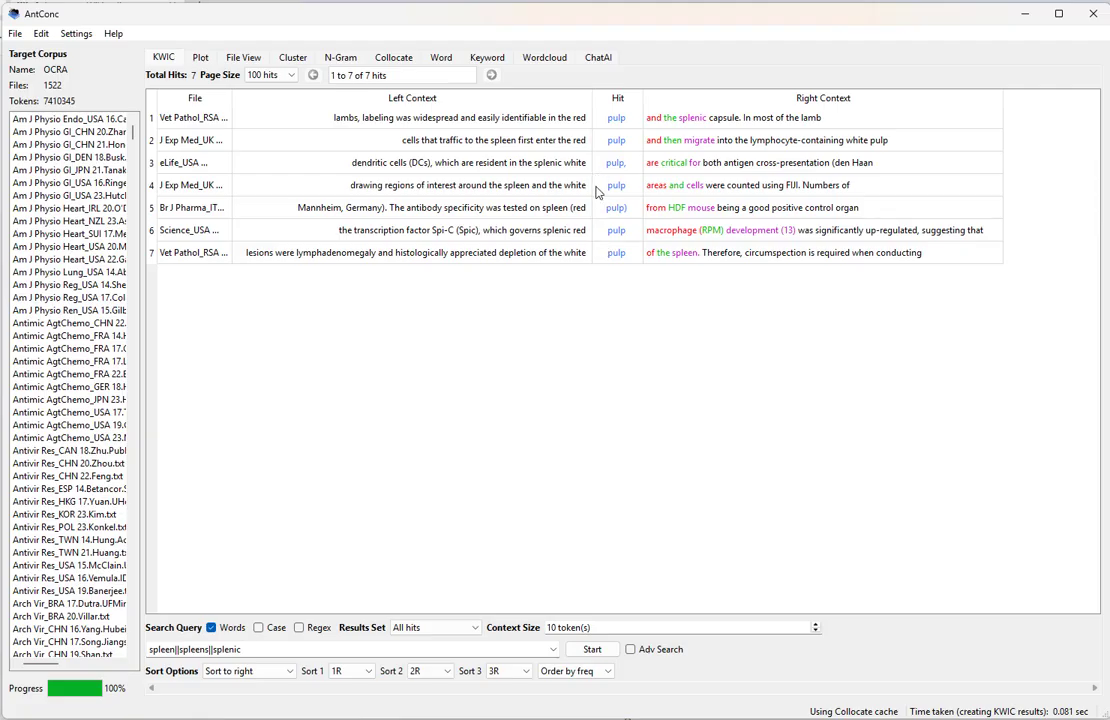
- Sort the concordance by 1L, then 1R, then 2R and rerun it
left_click(366, 671)
left_click(352, 714)
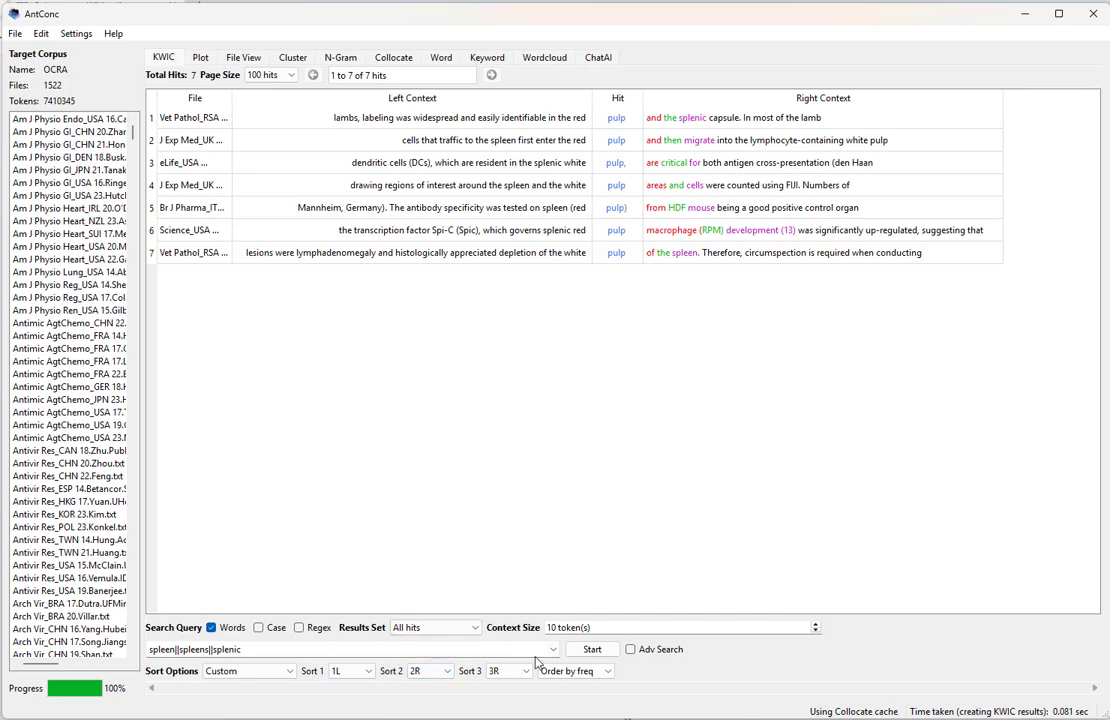
left_click(447, 671)
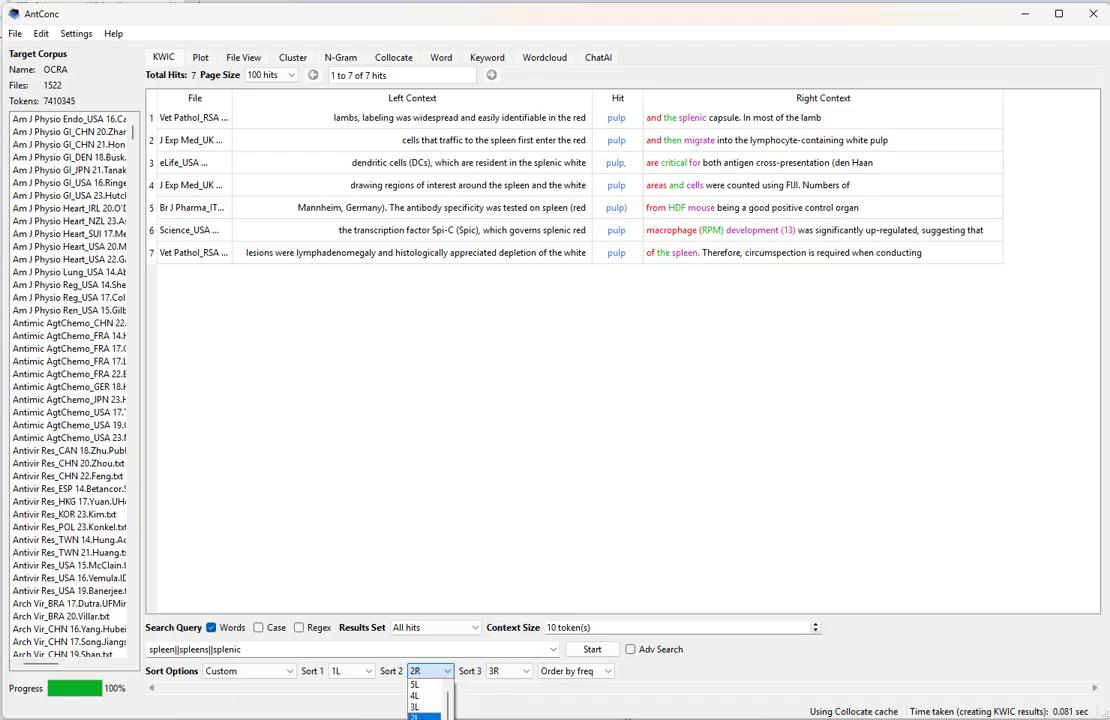
left_click(430, 715)
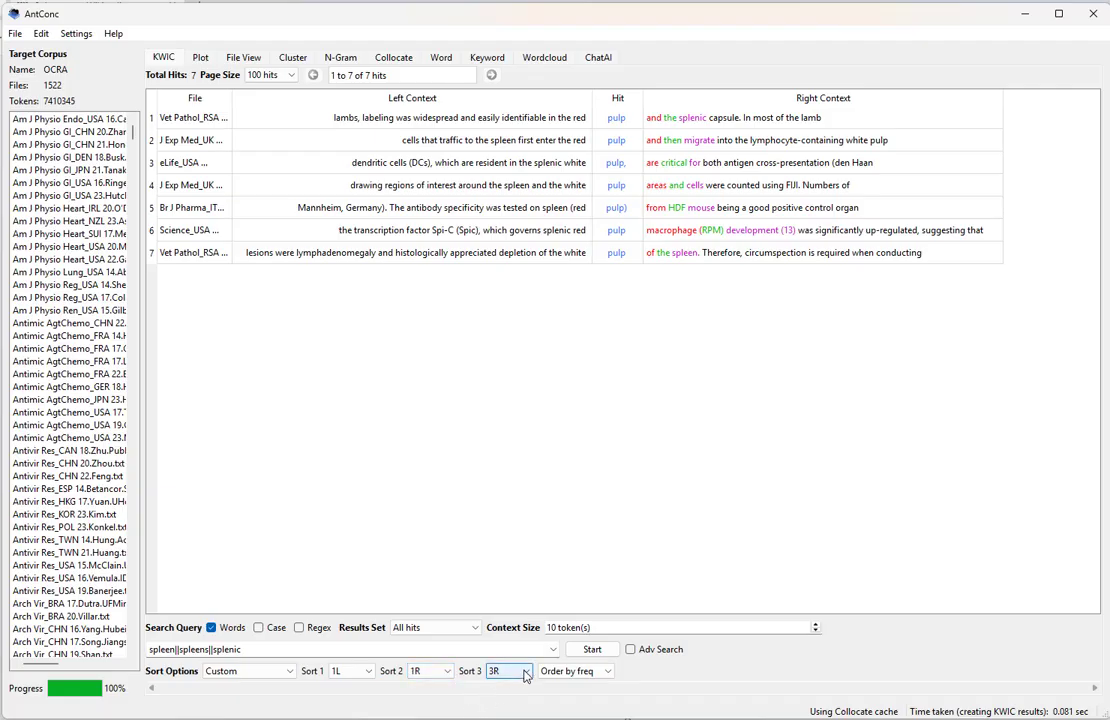
left_click(525, 671)
left_click(495, 716)
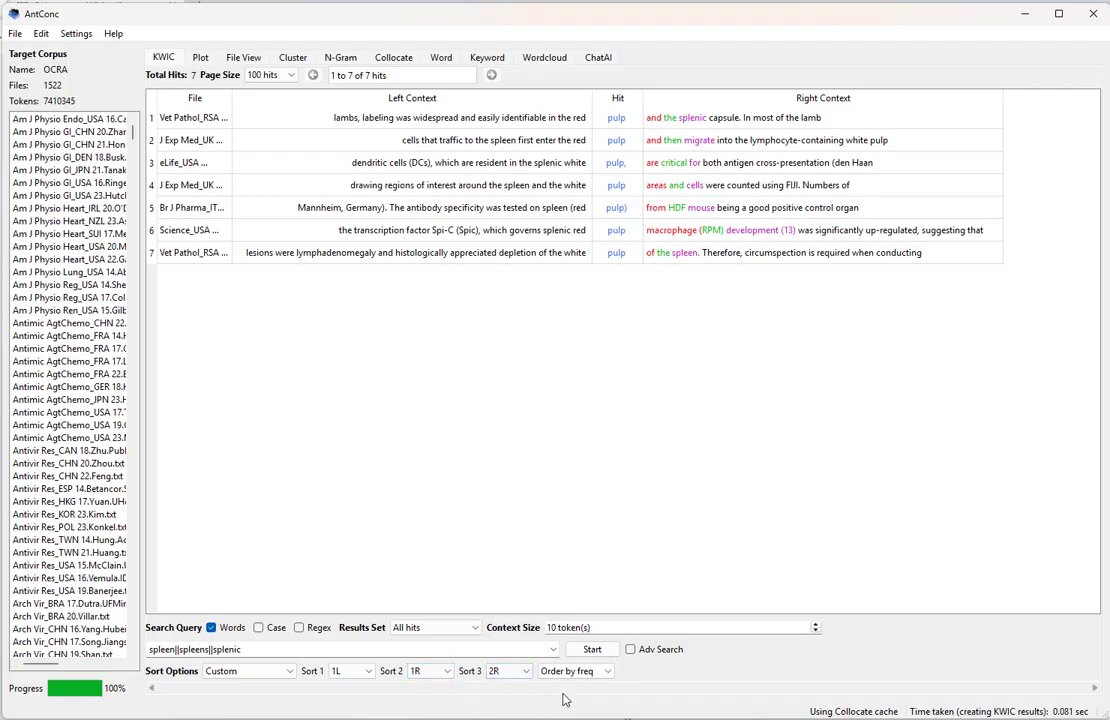
left_click(592, 649)
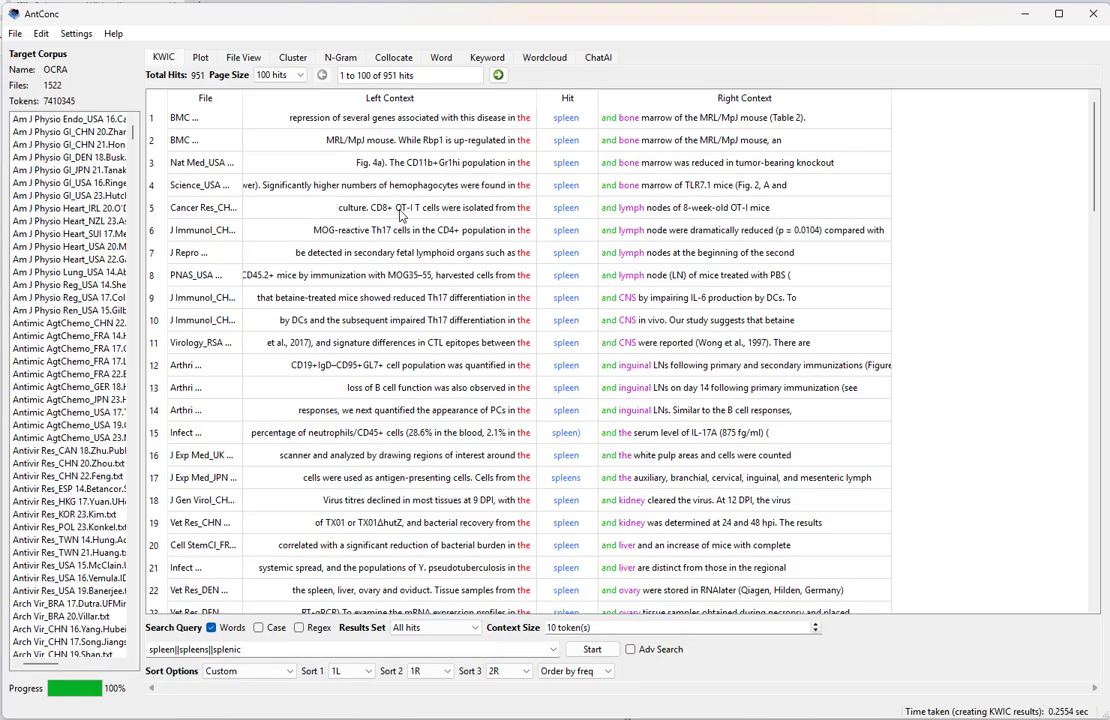
- Open the seven pulp concordance lines and inspect the red/white pulp contexts in rows 5–7
left_click(393, 60)
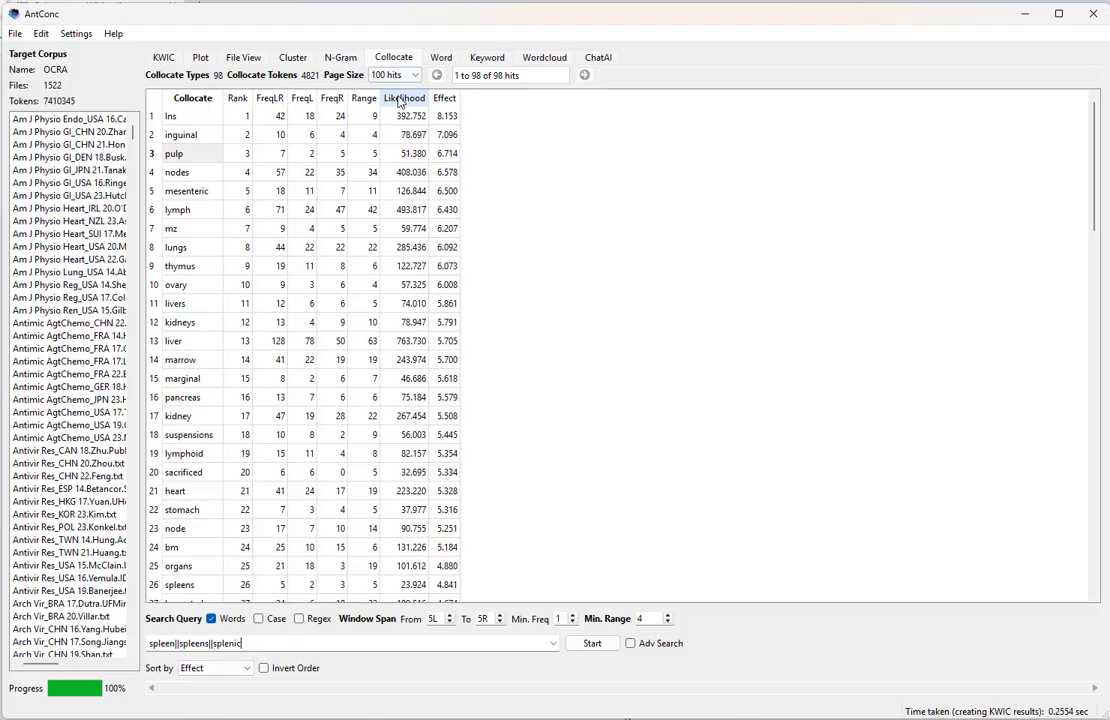
left_click(173, 154)
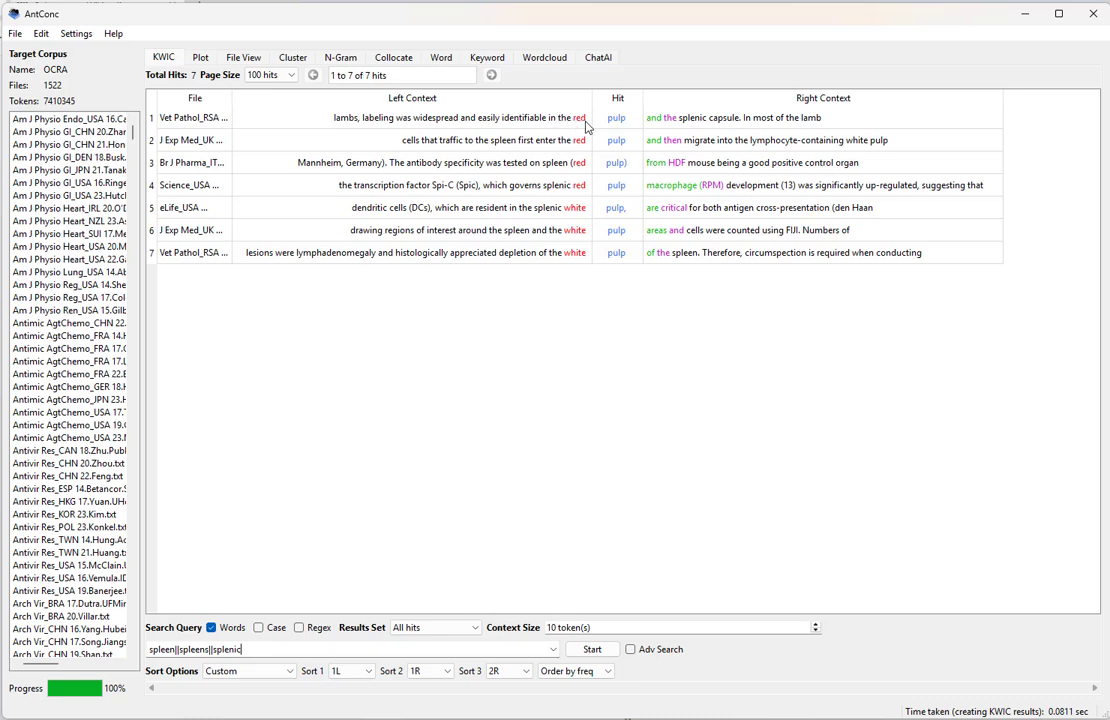
left_click(628, 232)
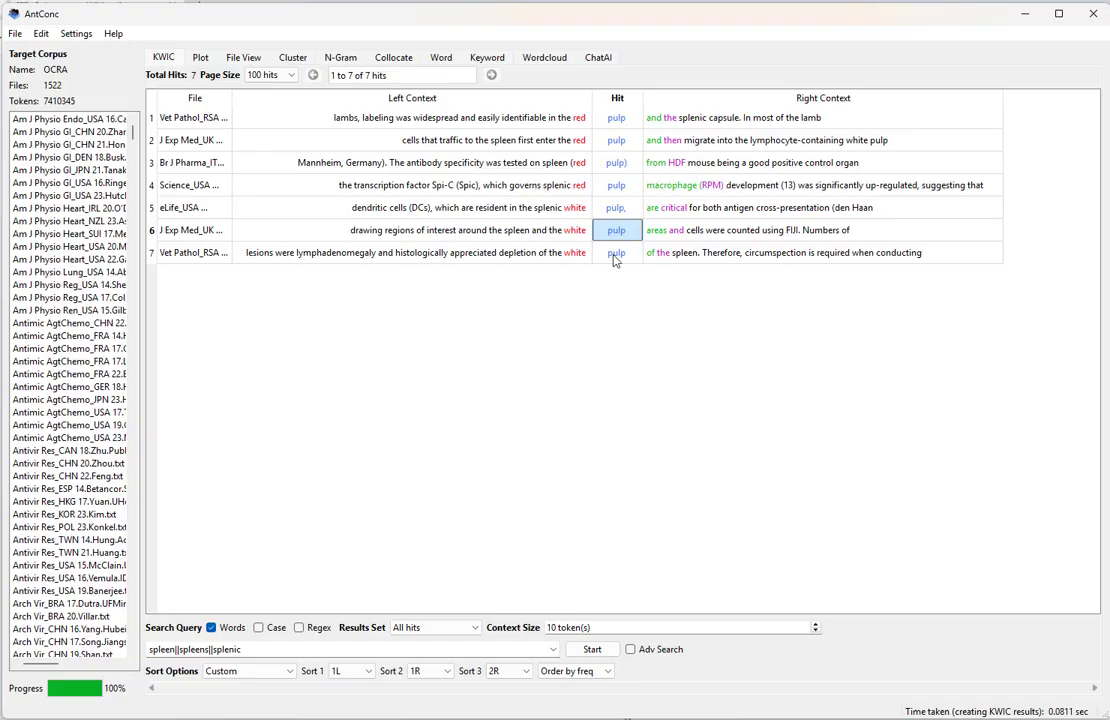
left_click(574, 252)
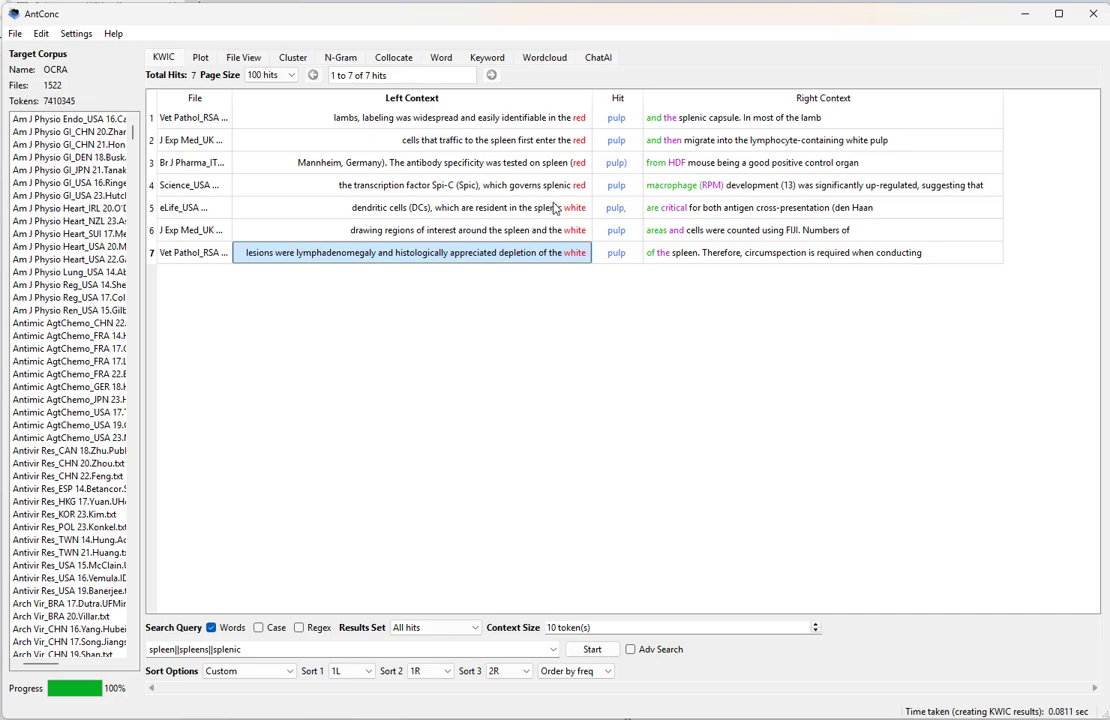
left_click(555, 207)
left_click(615, 209)
left_click(672, 215)
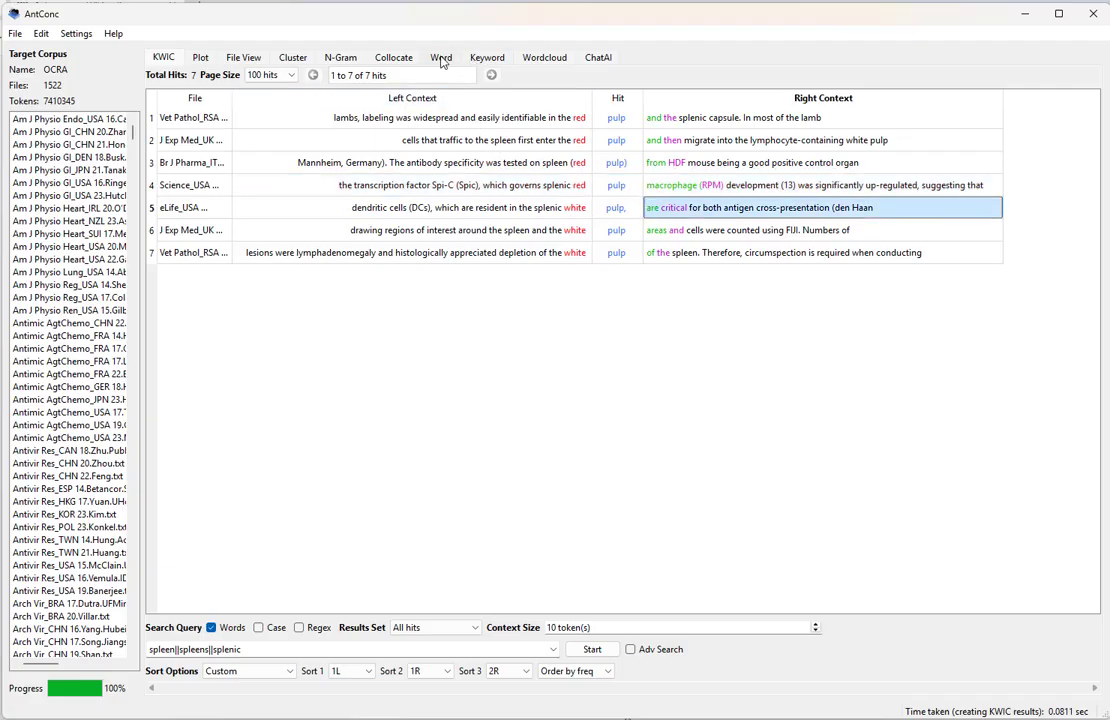
left_click(443, 58)
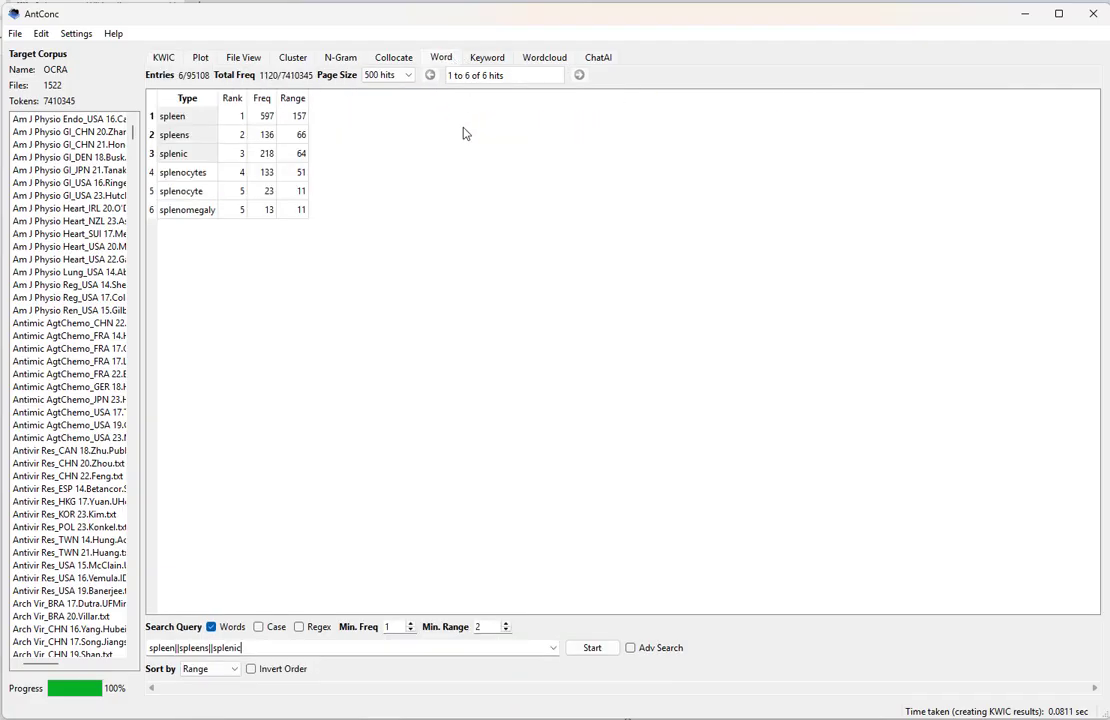
left_click(403, 58)
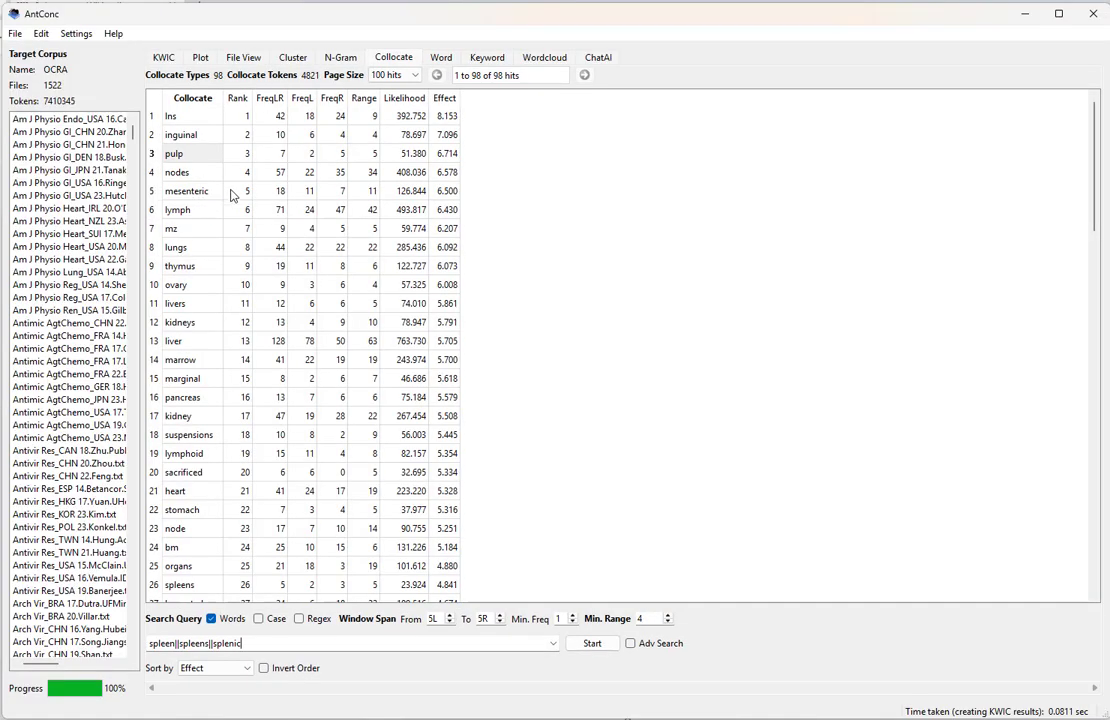
left_click(172, 228)
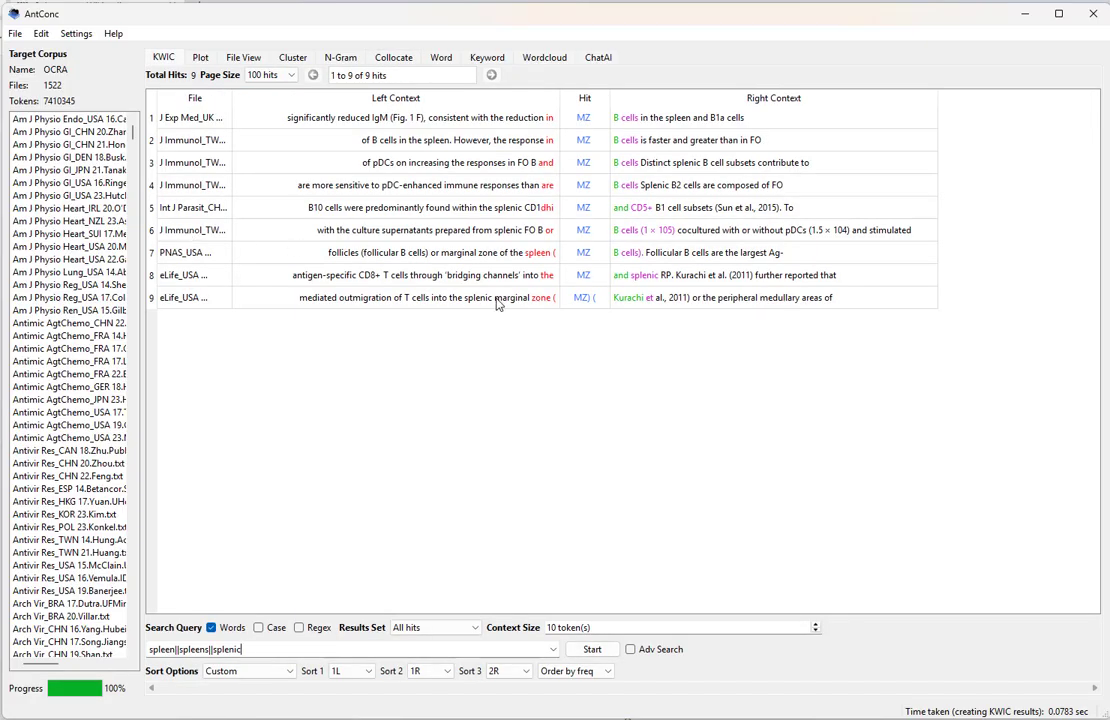
left_click(540, 303)
left_click(546, 321)
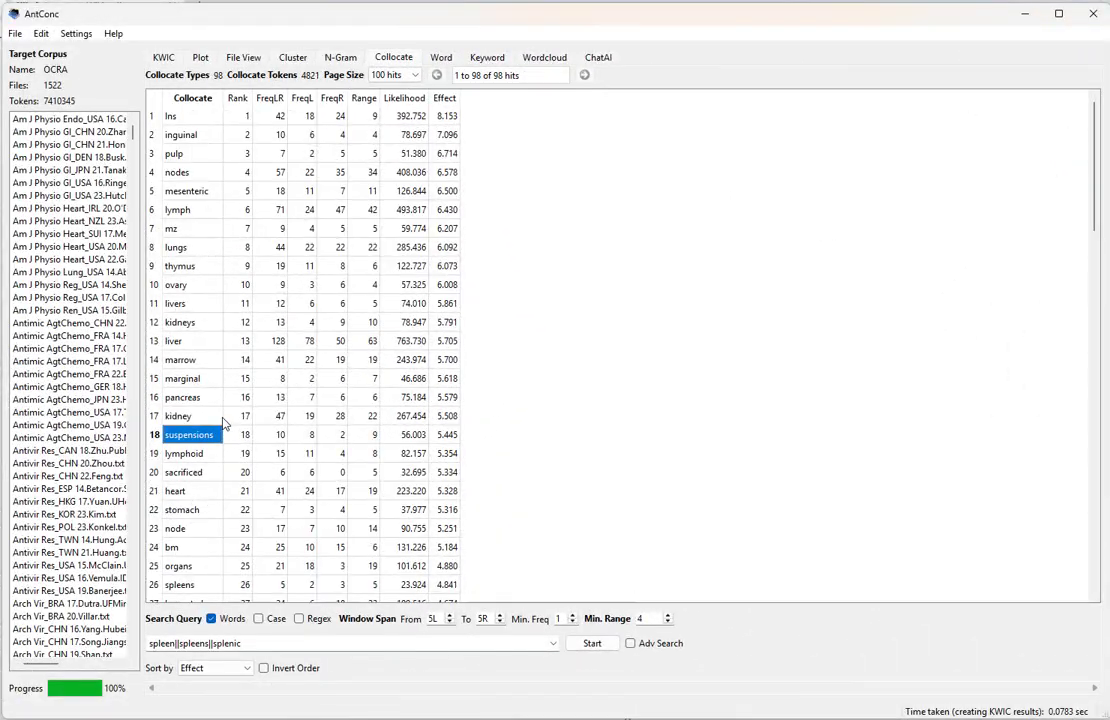
scroll(210, 422, "down", 1)
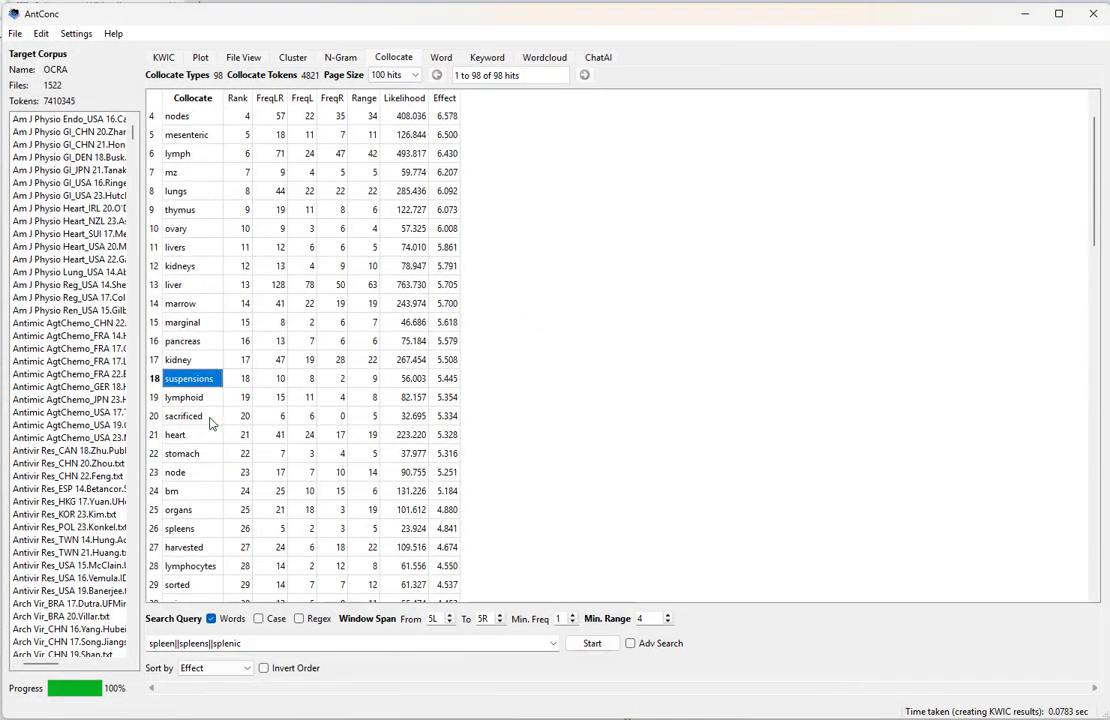
left_click(203, 418)
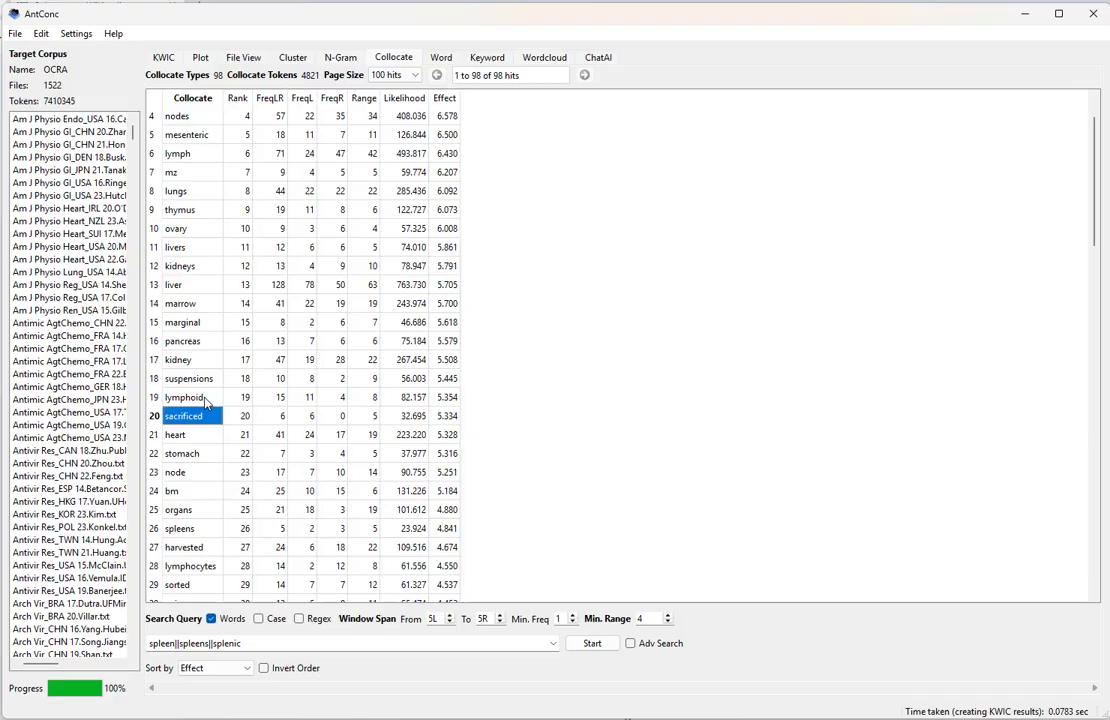
scroll(205, 398, "down", 1)
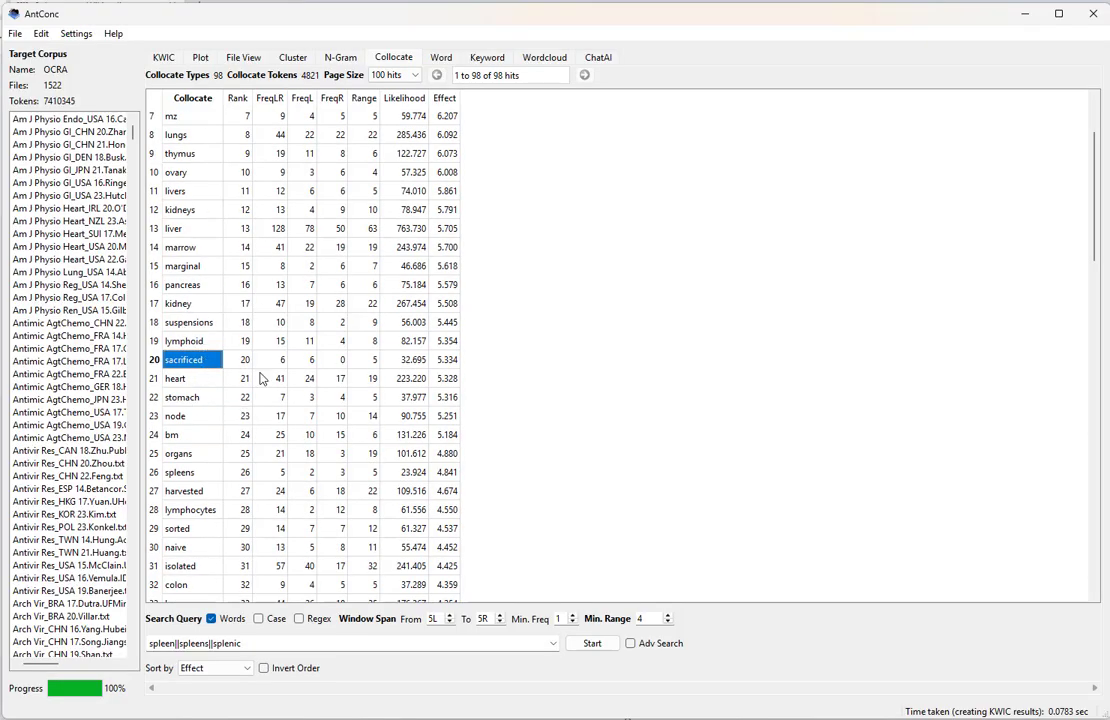
scroll(230, 330, "down", 2)
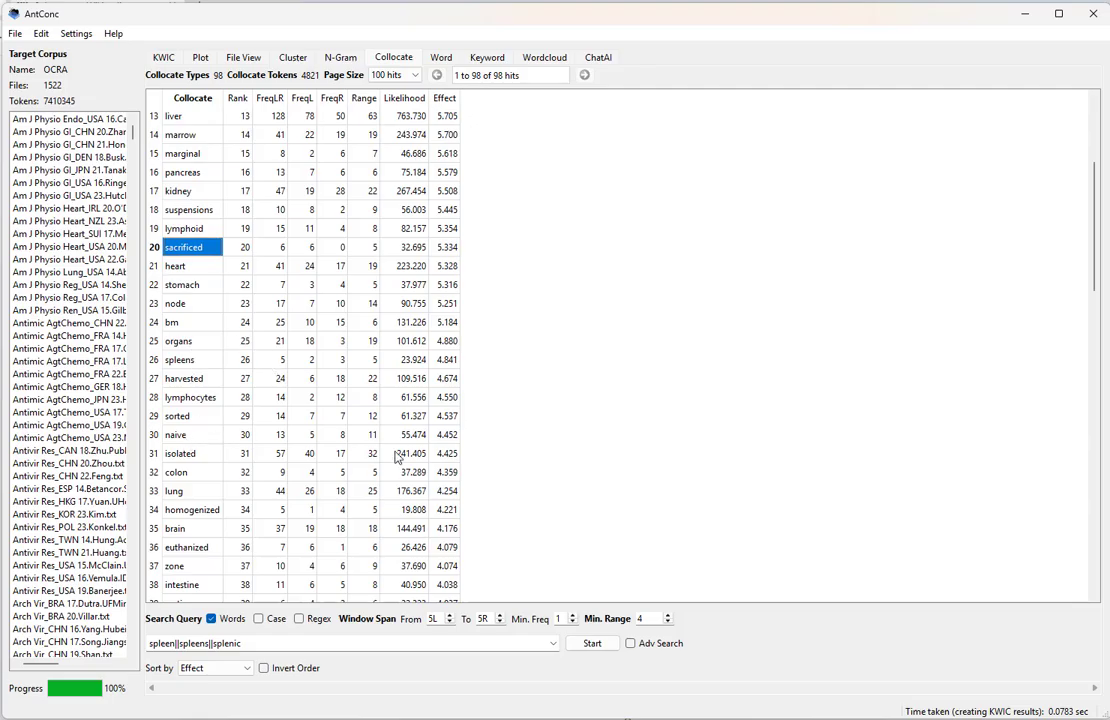
left_click(180, 437)
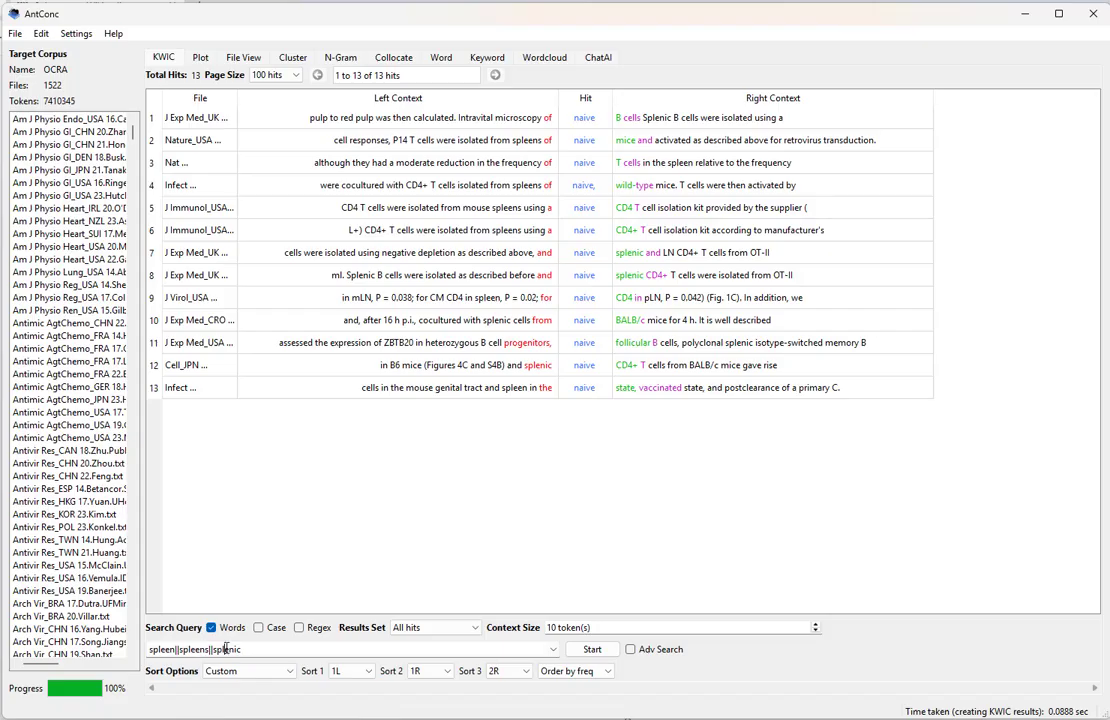
double_click(170, 649)
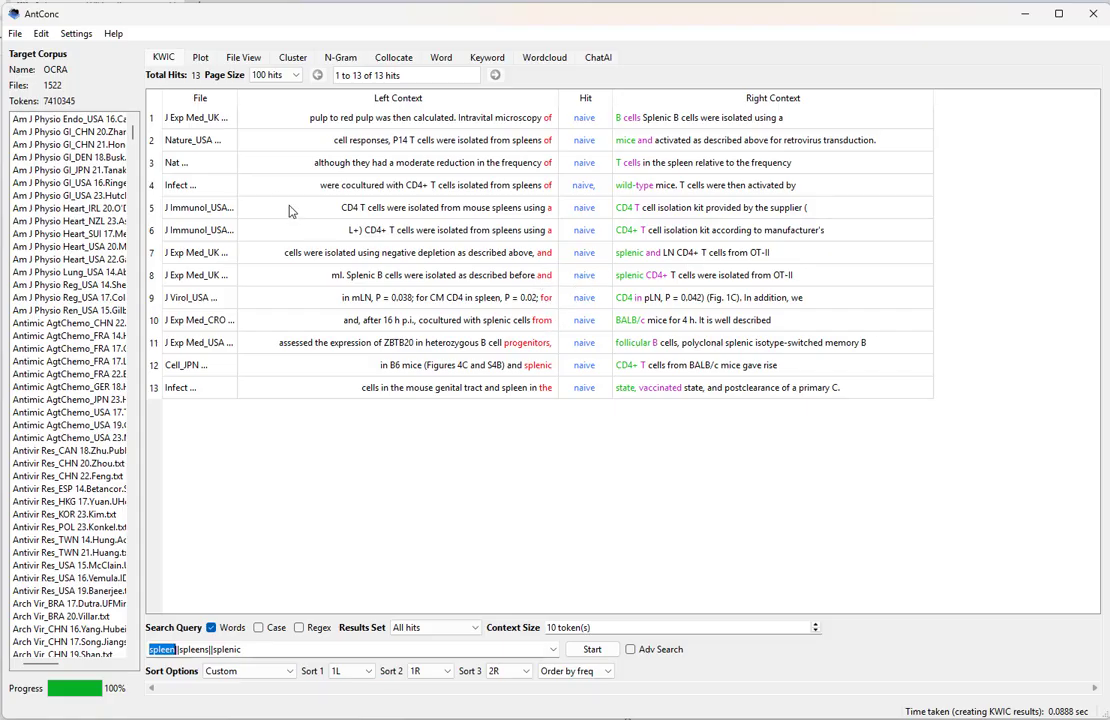
left_click_drag(238, 98, 321, 98)
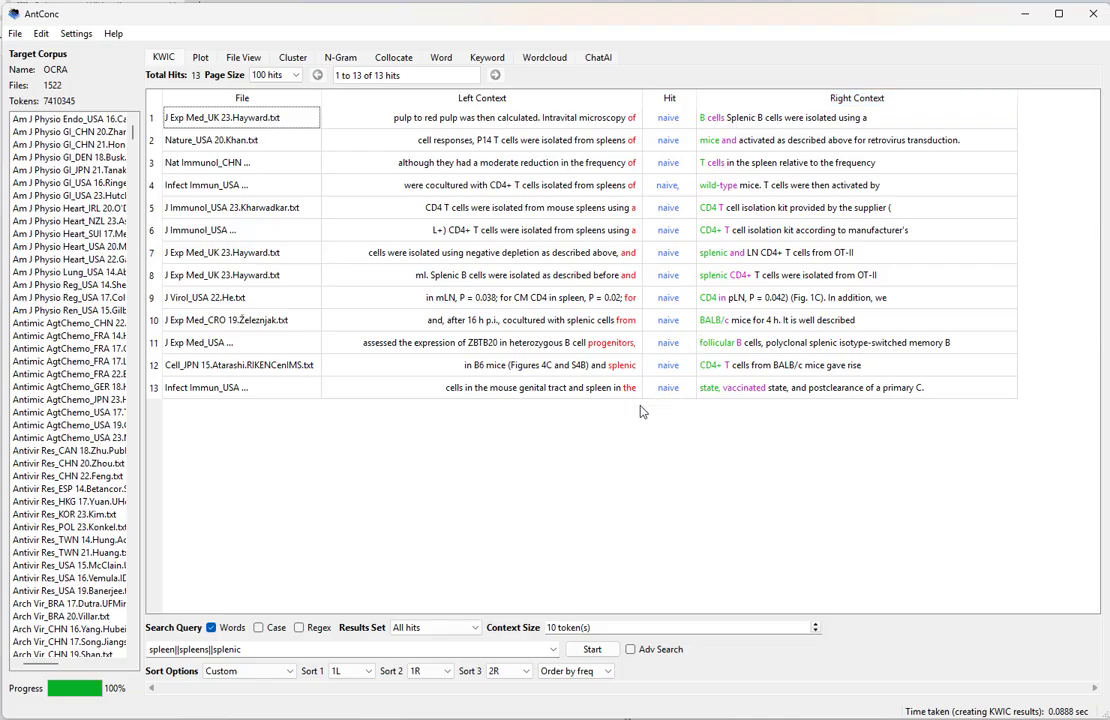
left_click(393, 60)
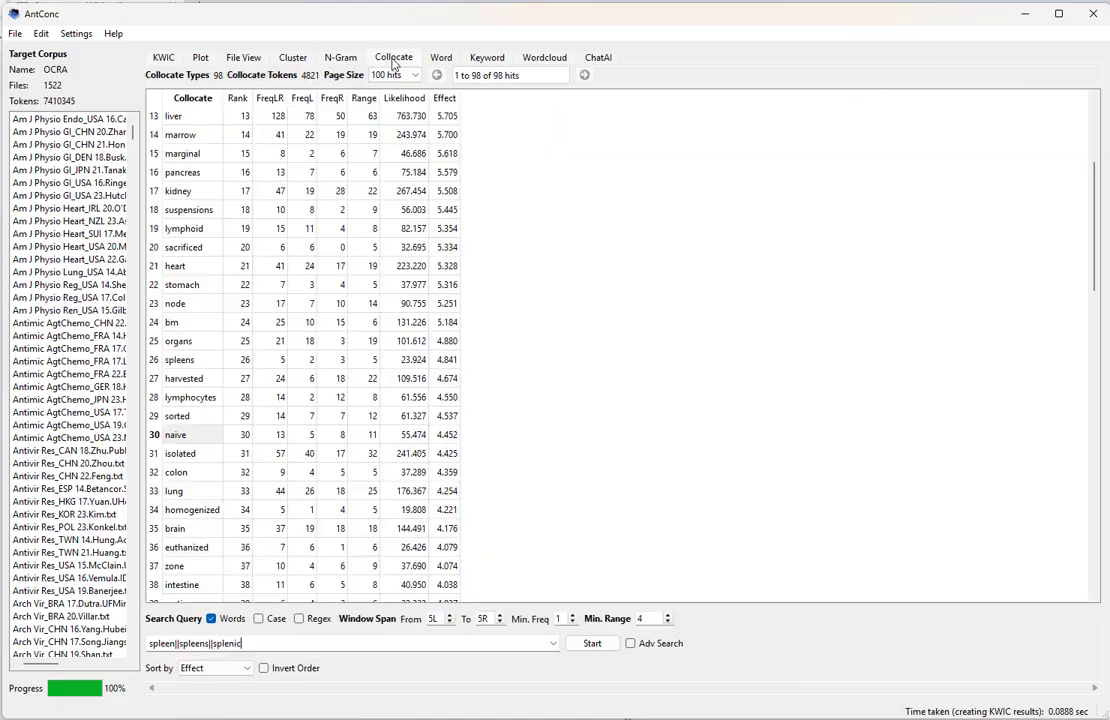
scroll(343, 357, "down", 6)
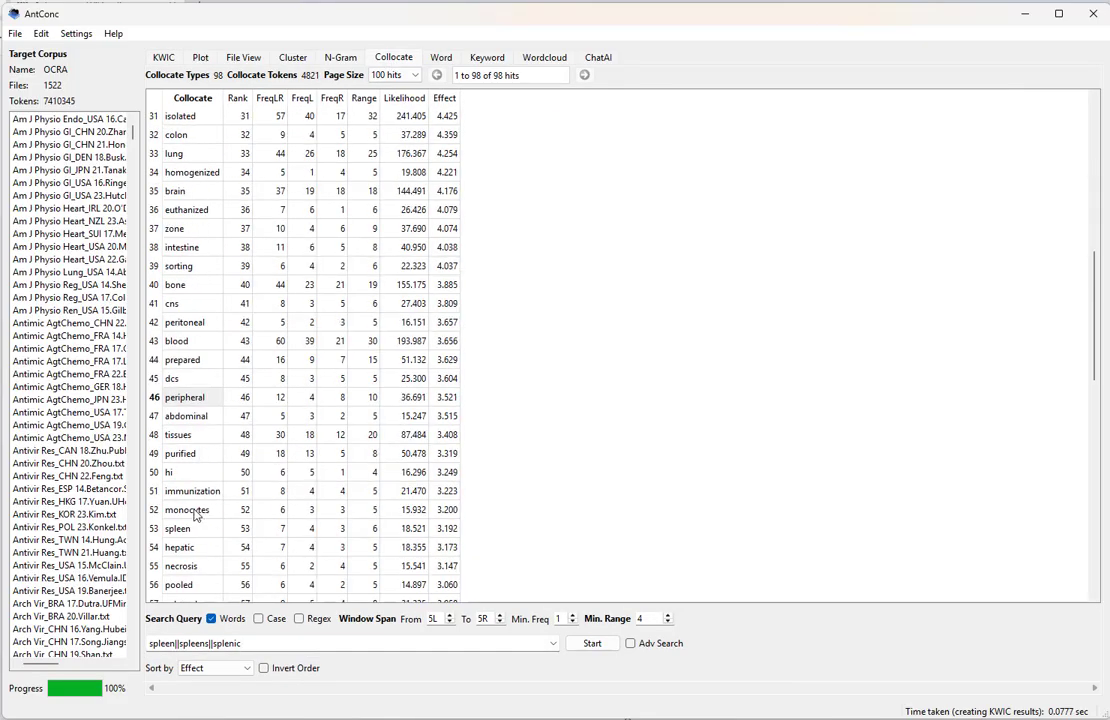
left_click(186, 510)
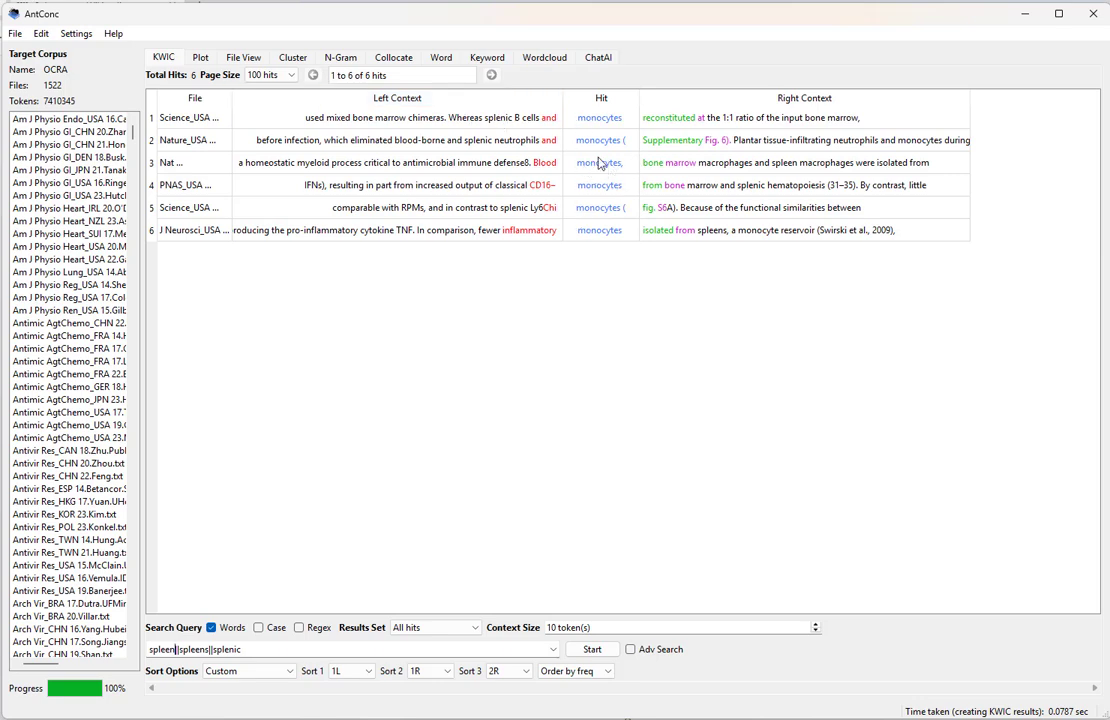
left_click(293, 57)
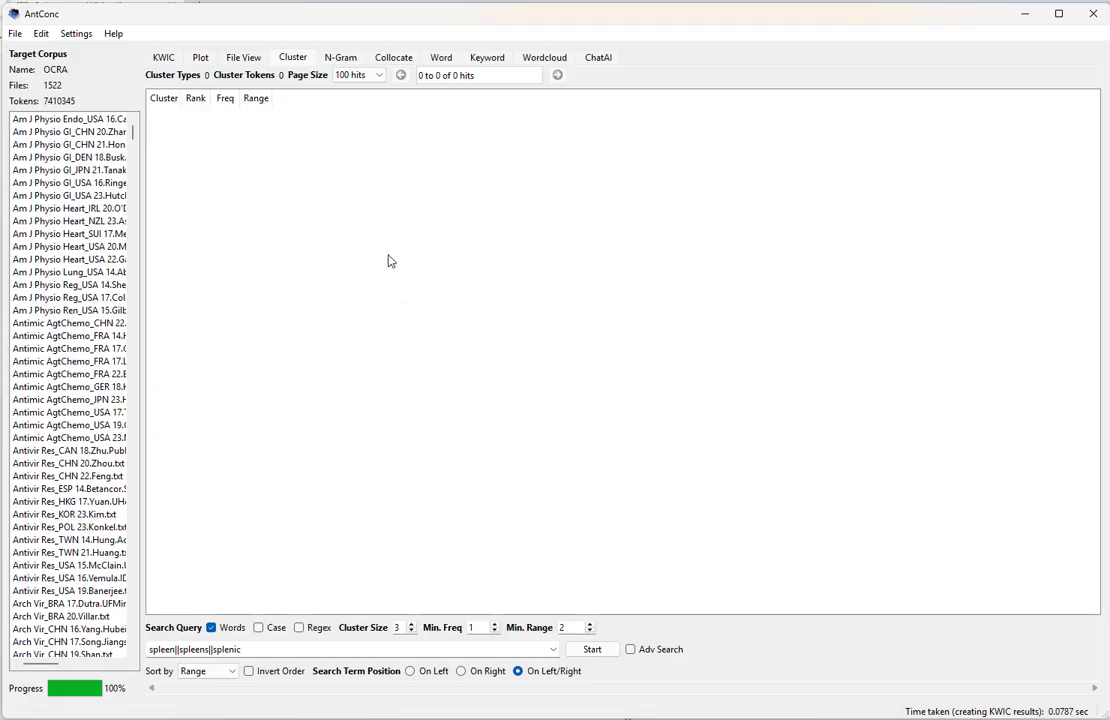
left_click(396, 57)
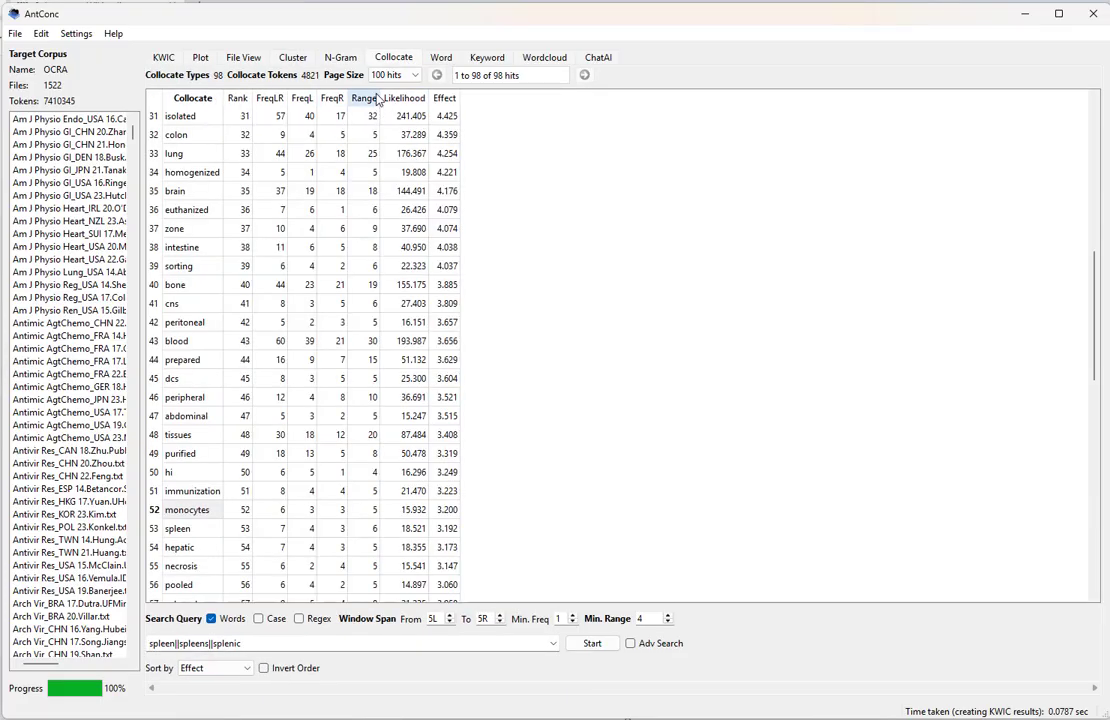
scroll(210, 397, "down", 2)
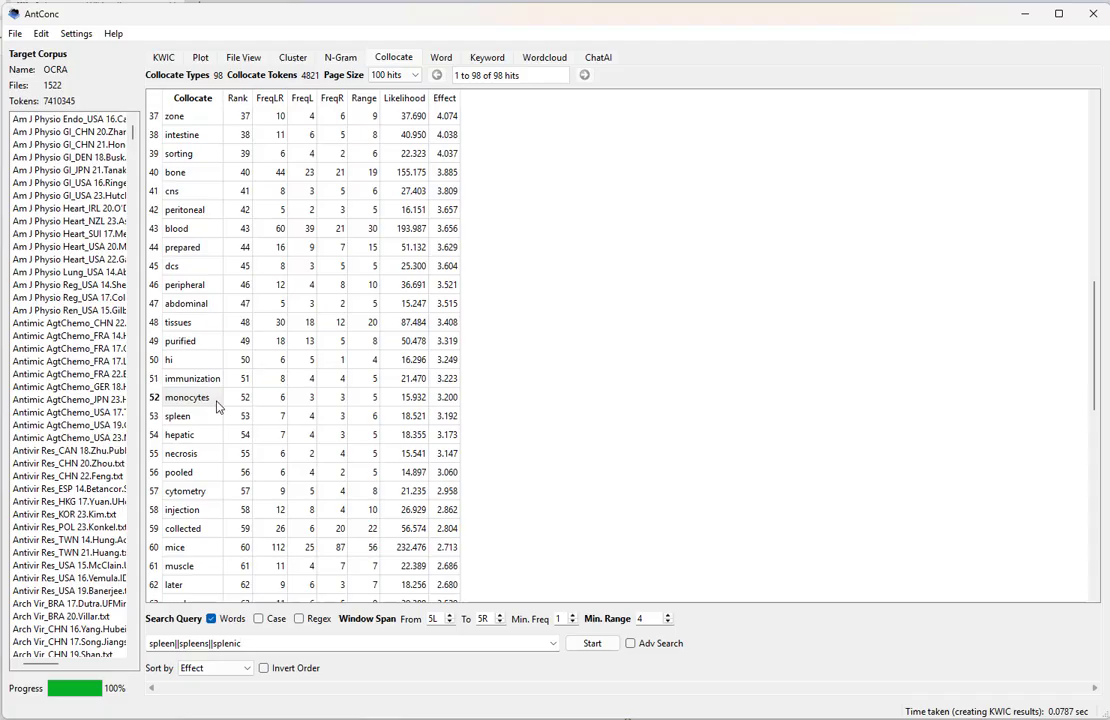
scroll(222, 418, "down", 1)
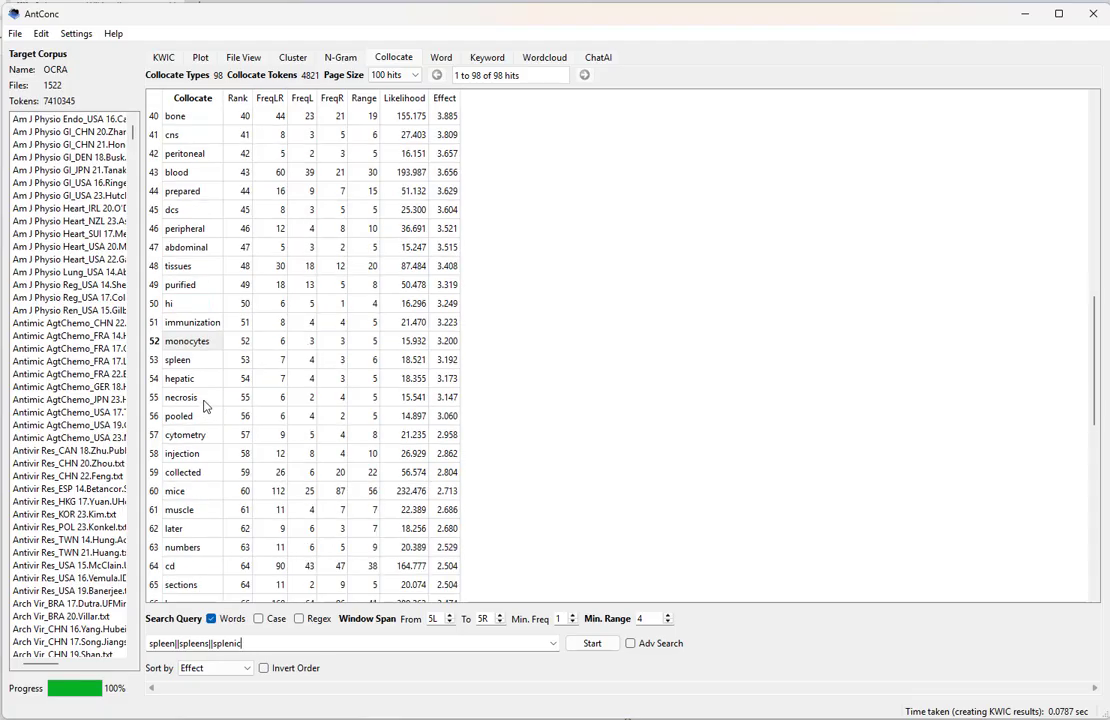
left_click(449, 399)
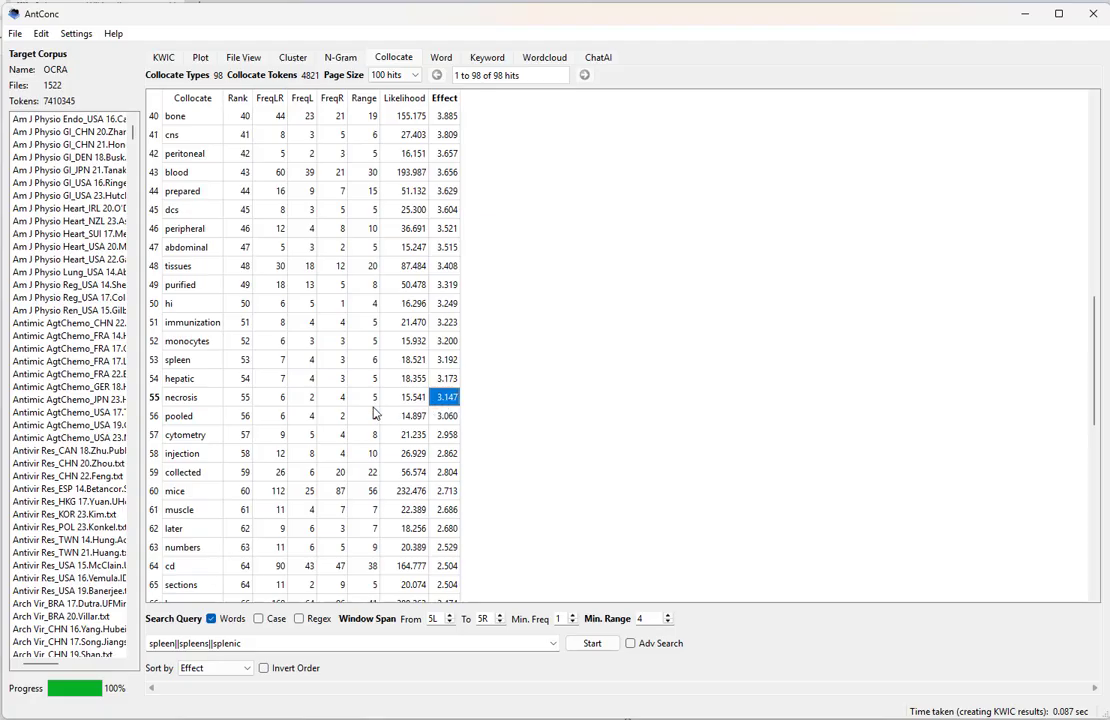
left_click(200, 362)
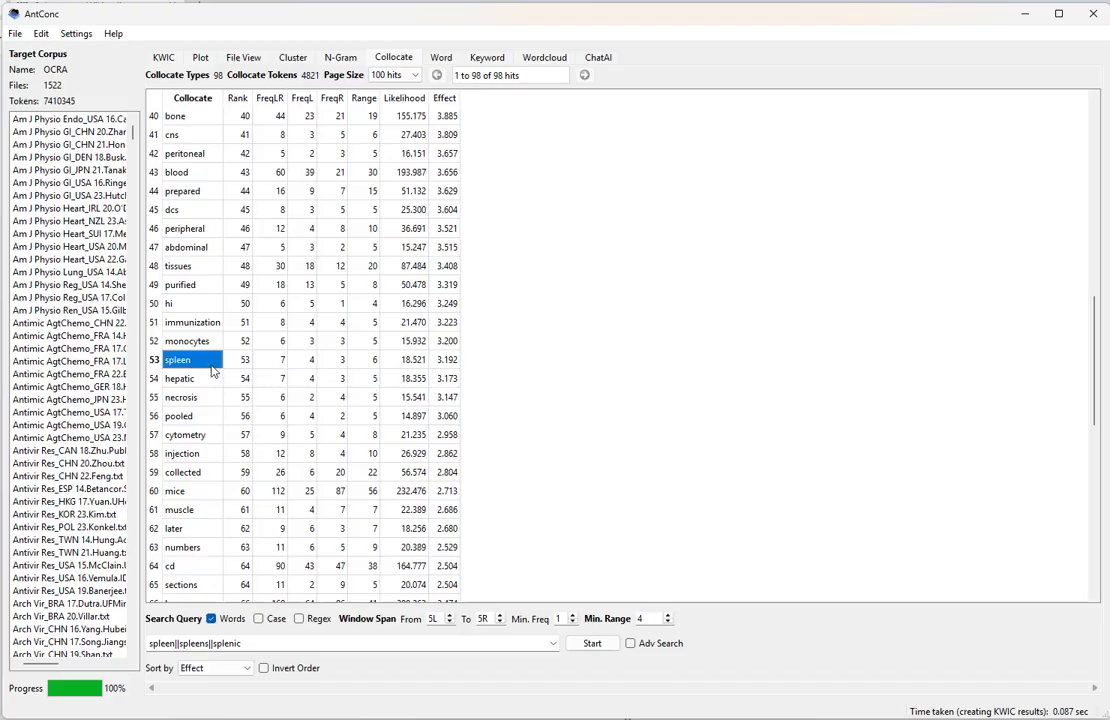
left_click(190, 362)
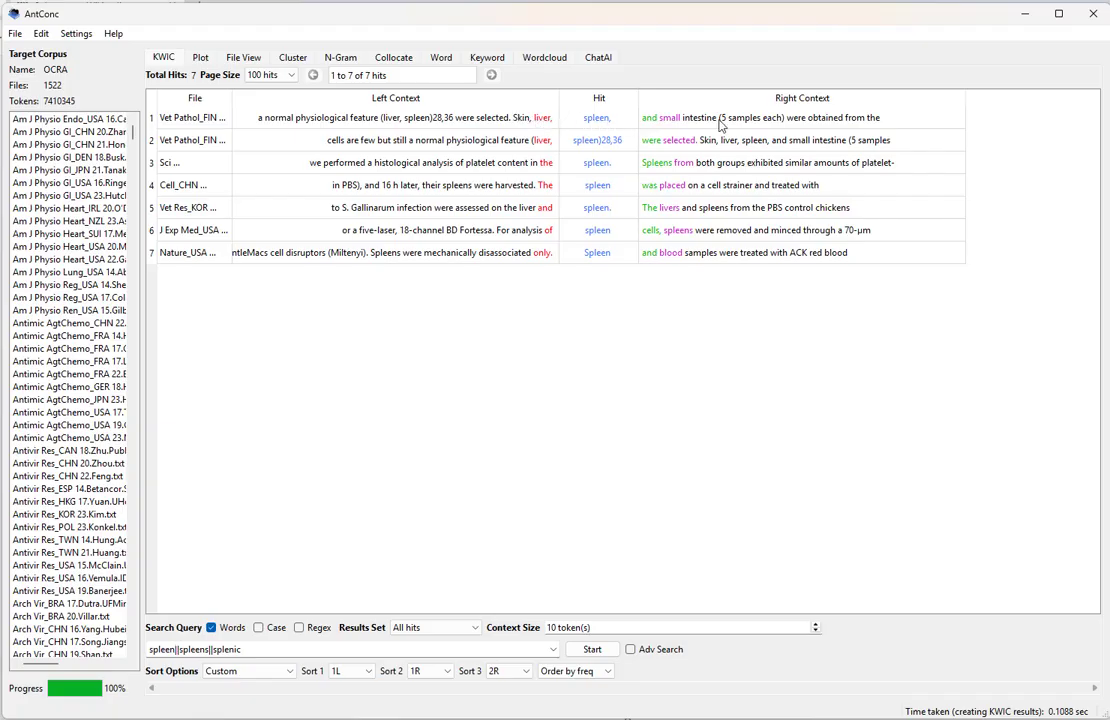
left_click(652, 139)
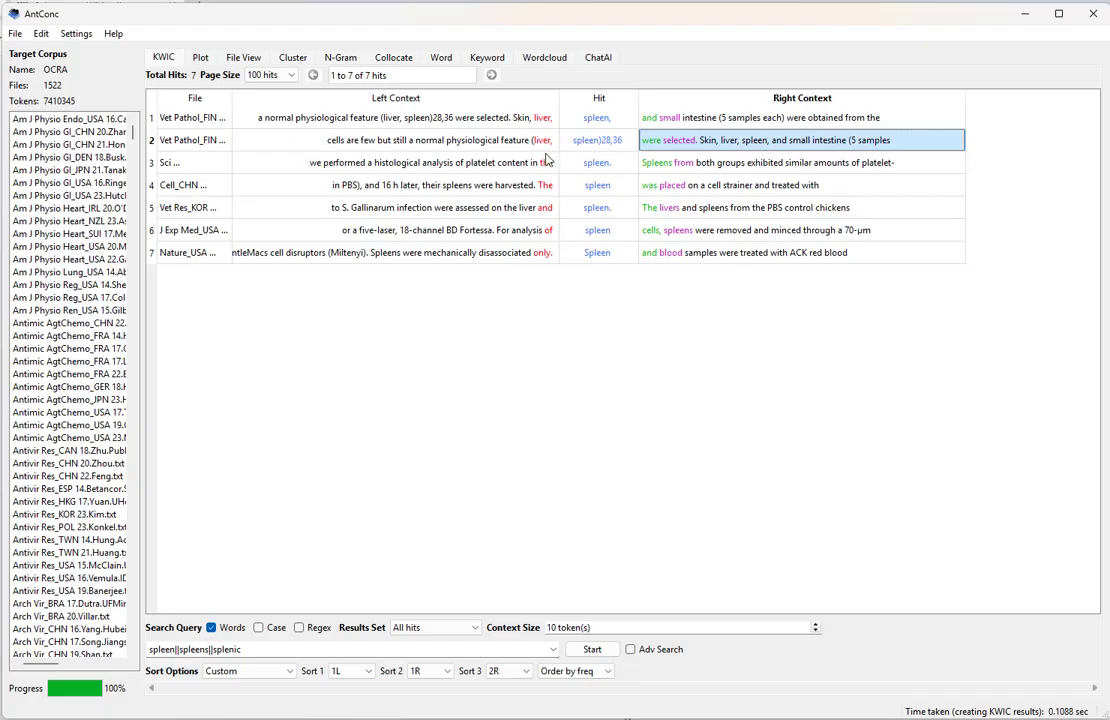
left_click(232, 97)
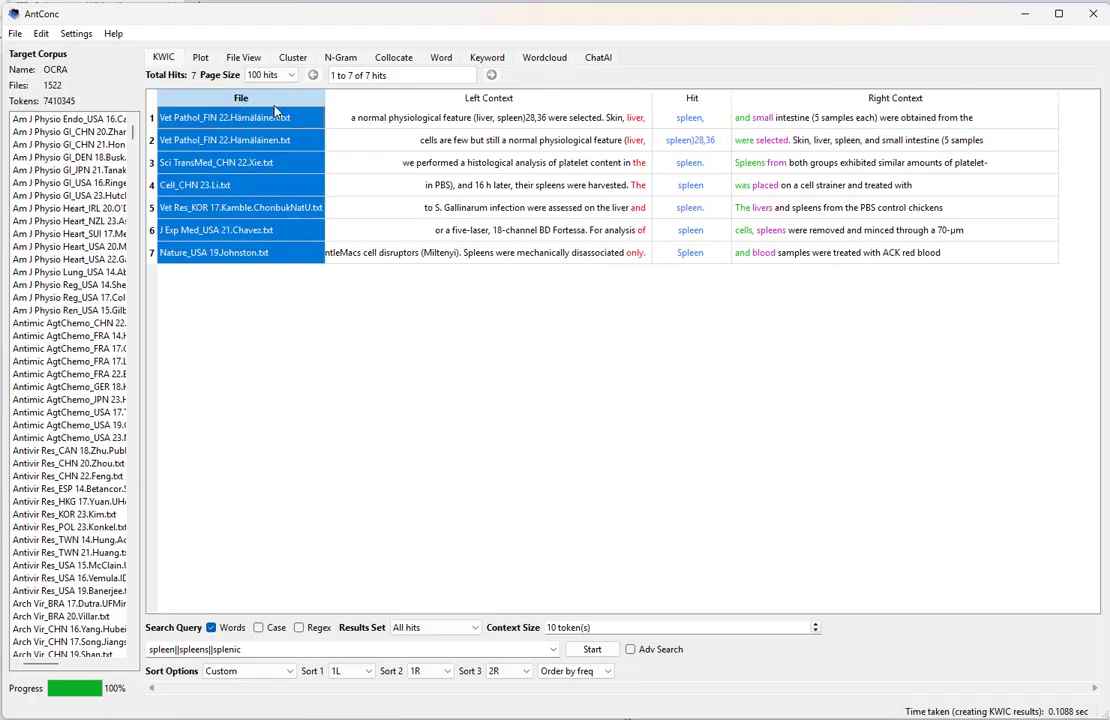
left_click(402, 140)
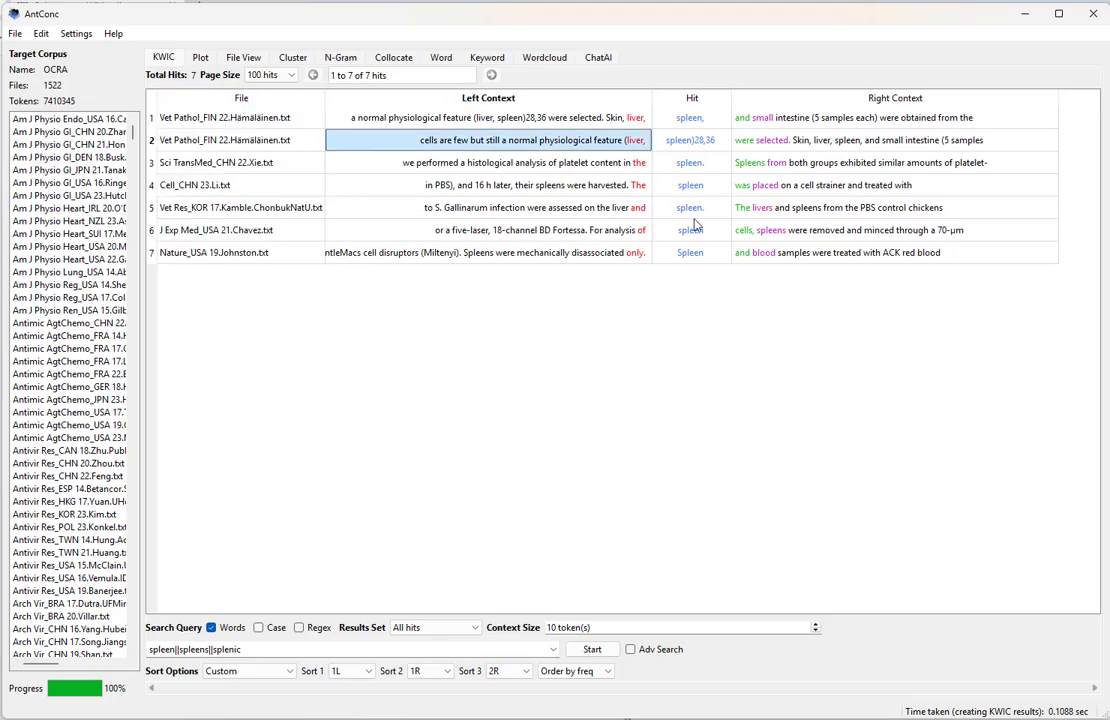
left_click(393, 57)
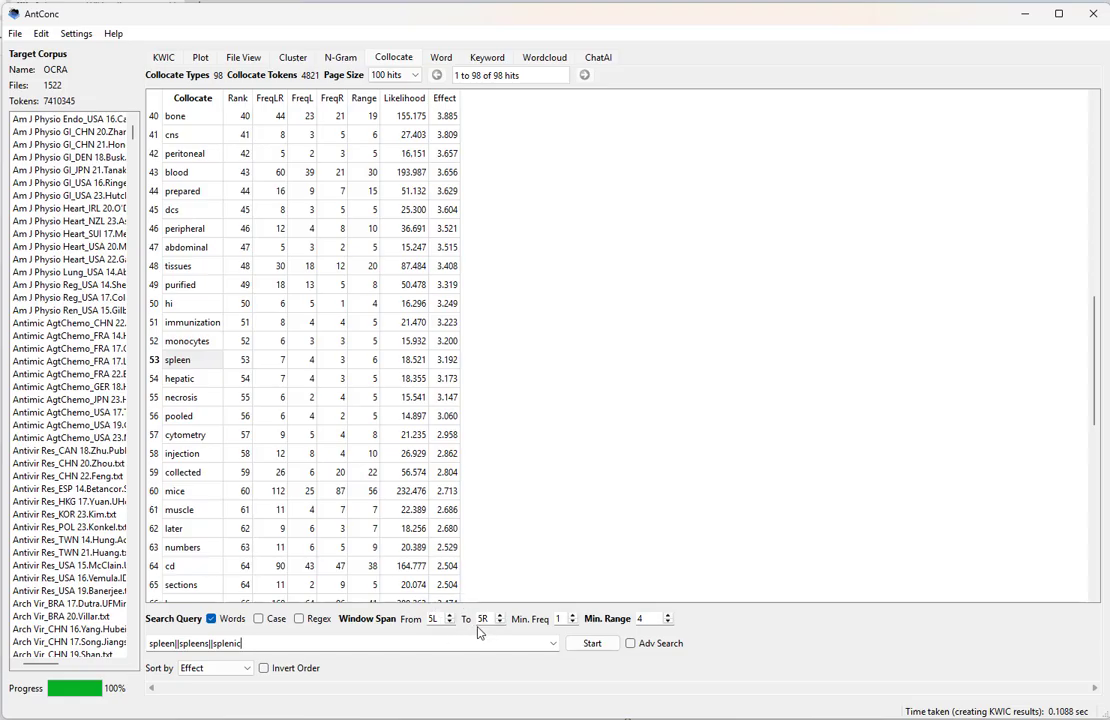
left_click(449, 622)
left_click(500, 623)
left_click(591, 644)
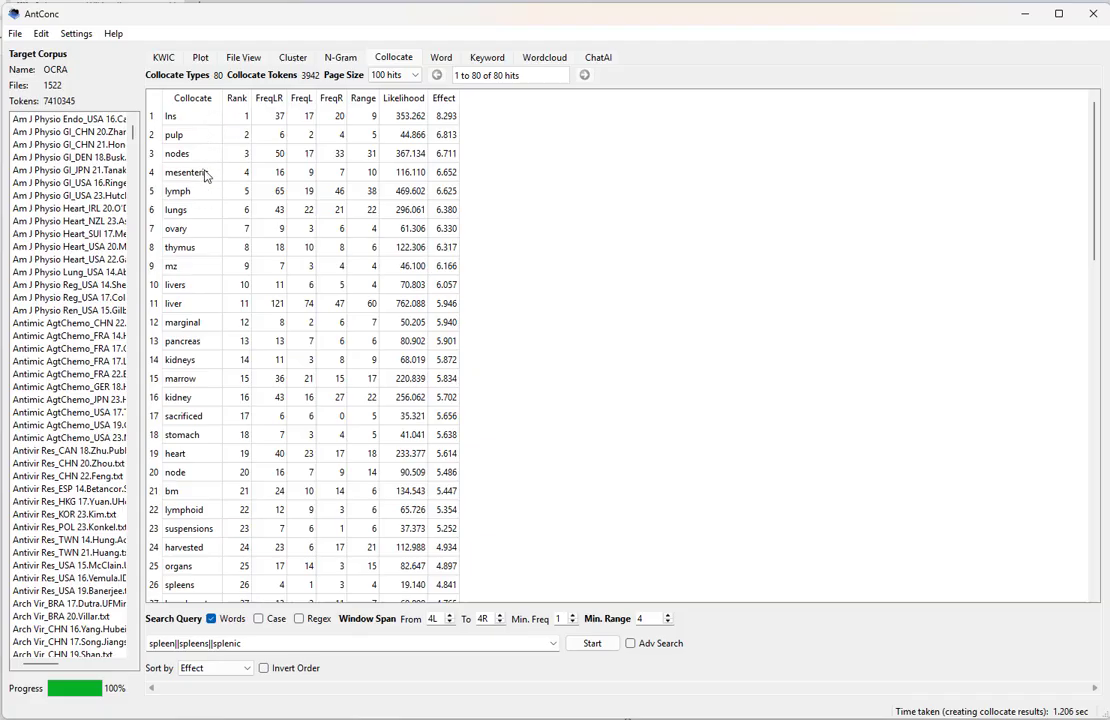
scroll(211, 174, "down", 1)
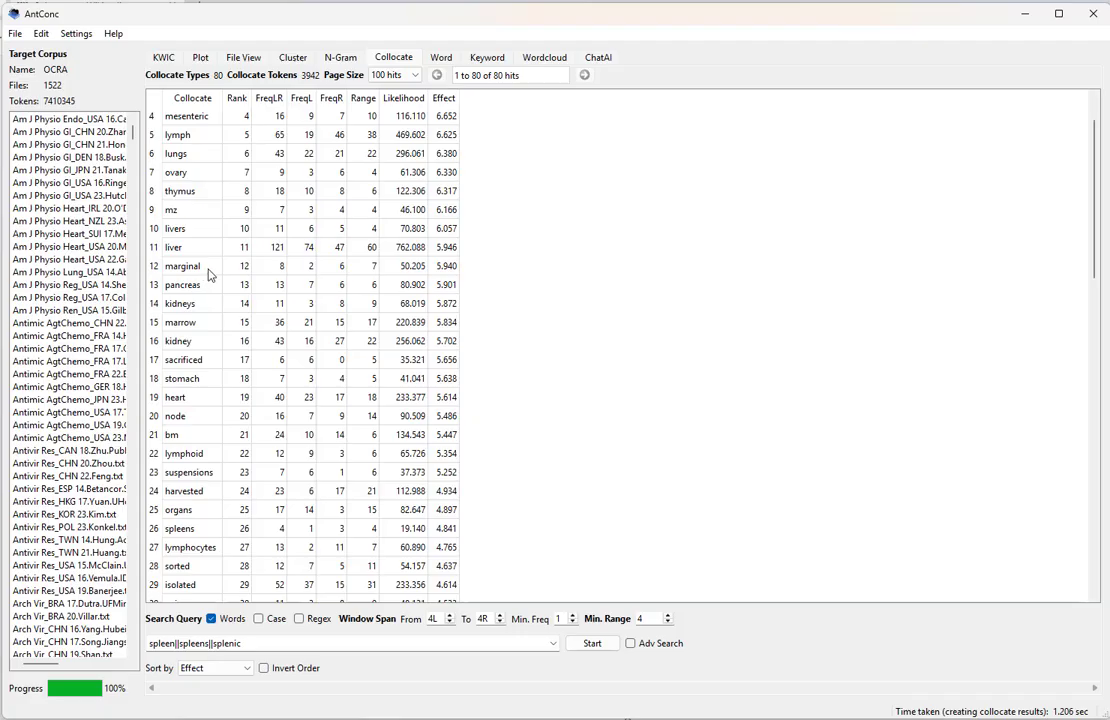
left_click(205, 267)
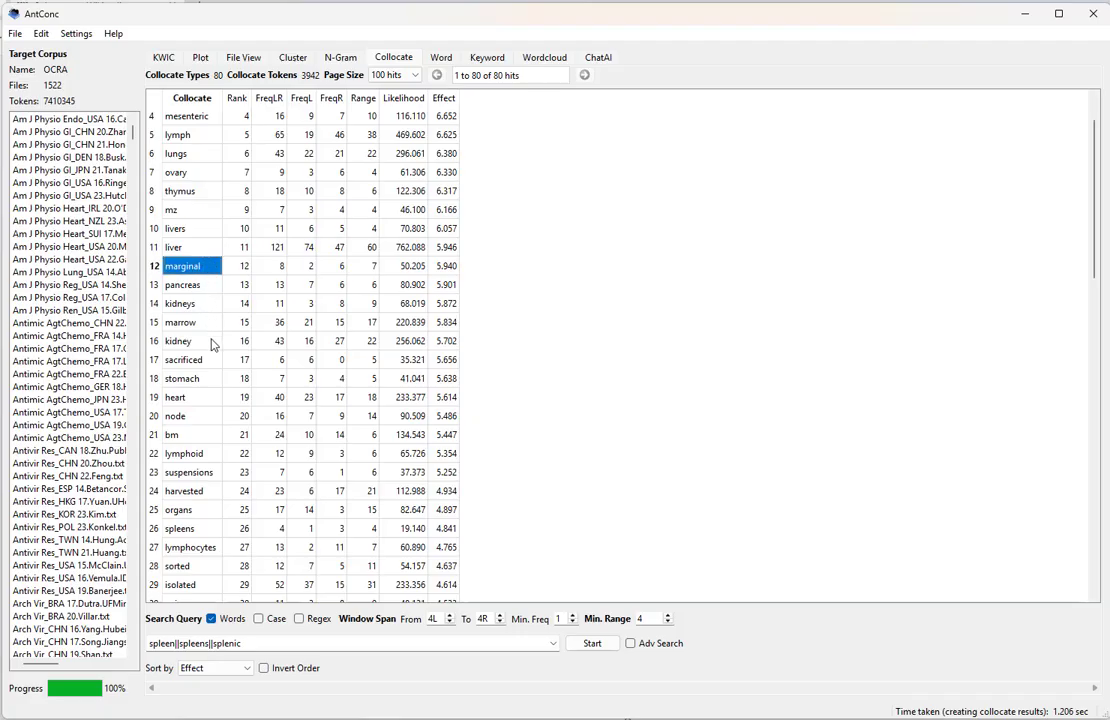
left_click(445, 598)
scroll(450, 400, "down", 1)
scroll(450, 400, "up", 2)
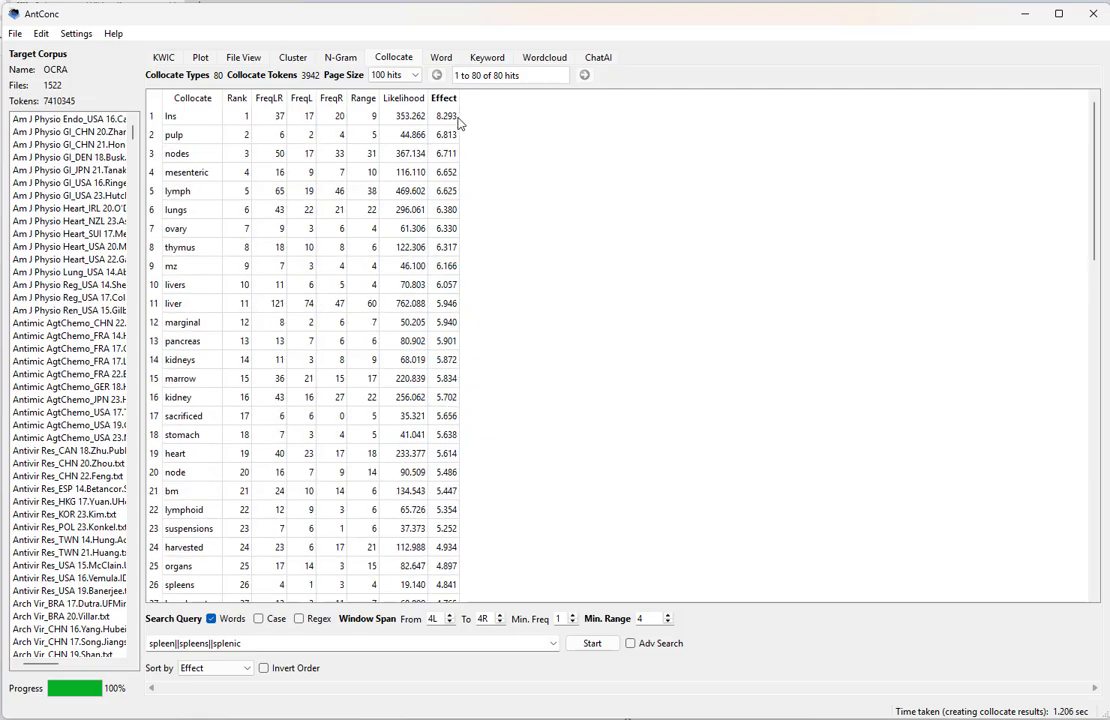
left_click_drag(453, 119, 176, 285)
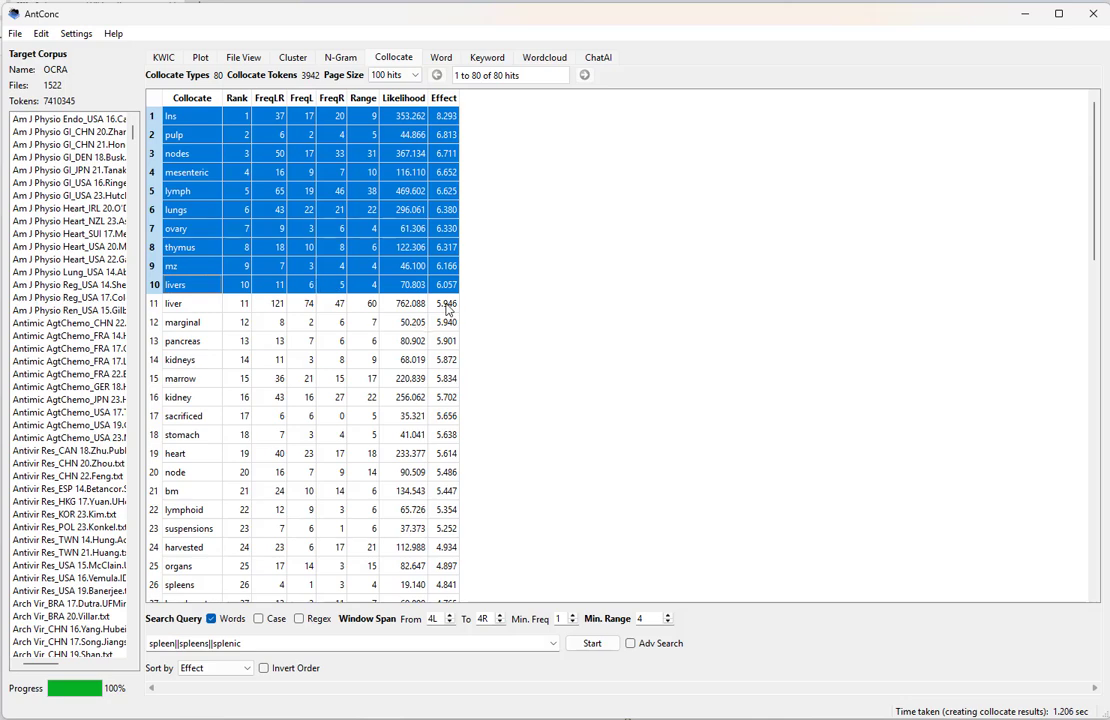
left_click_drag(447, 310, 441, 568)
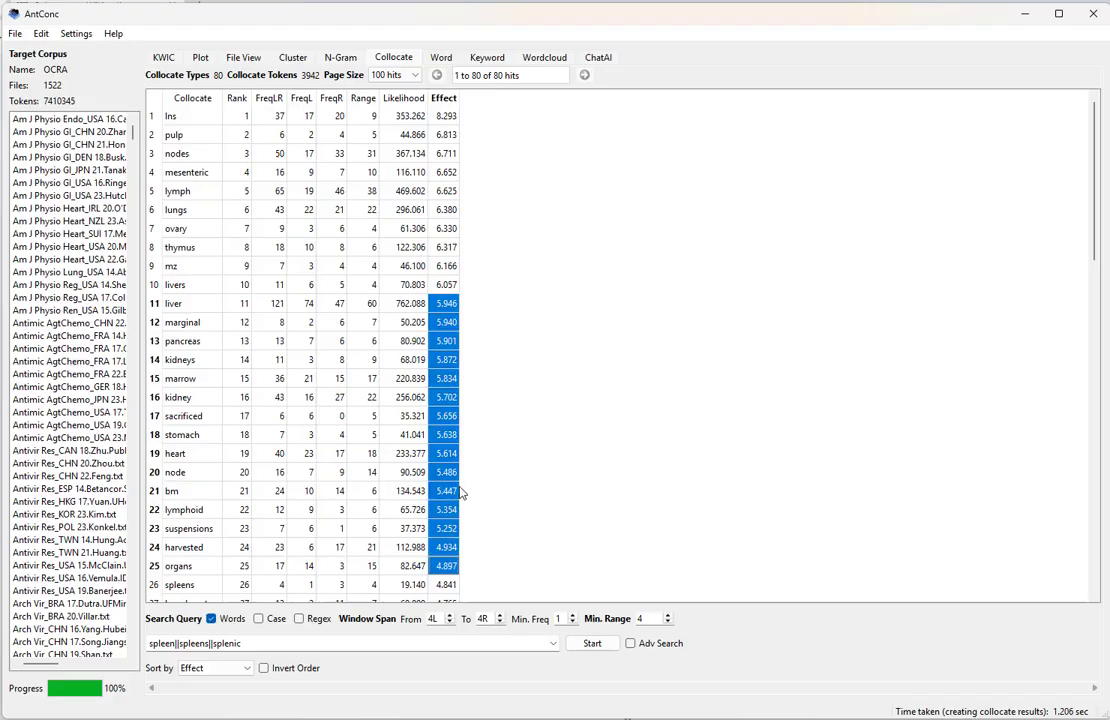
scroll(462, 490, "down", 3)
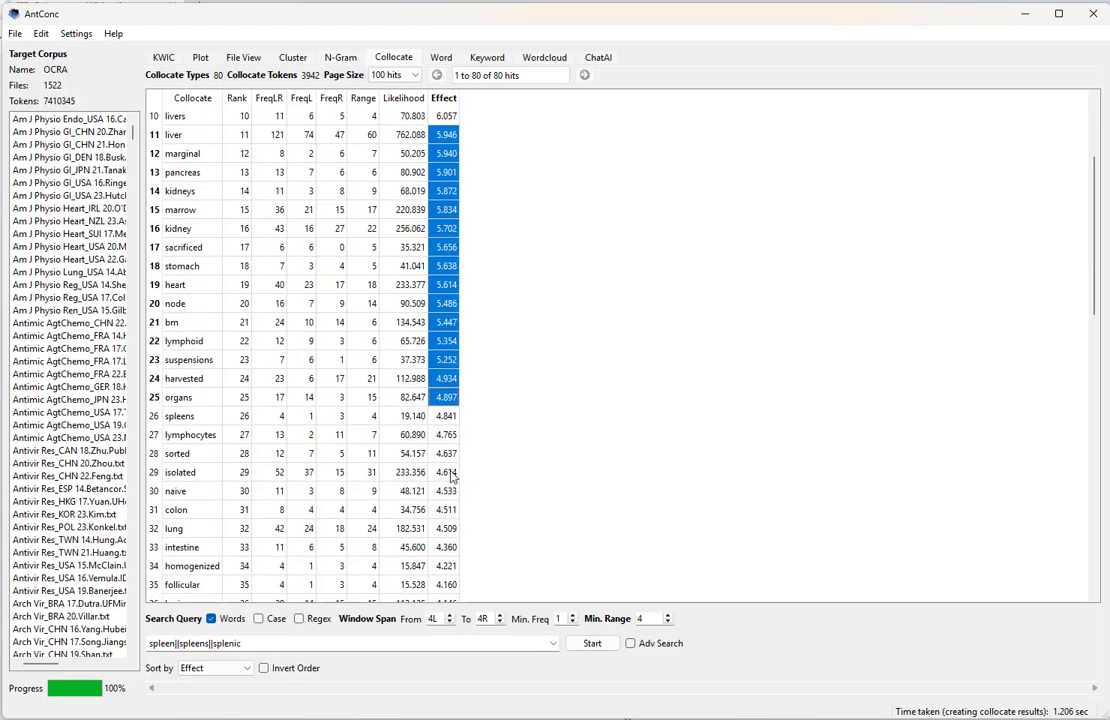
scroll(460, 480, "up", 3)
left_click_drag(175, 116, 441, 282)
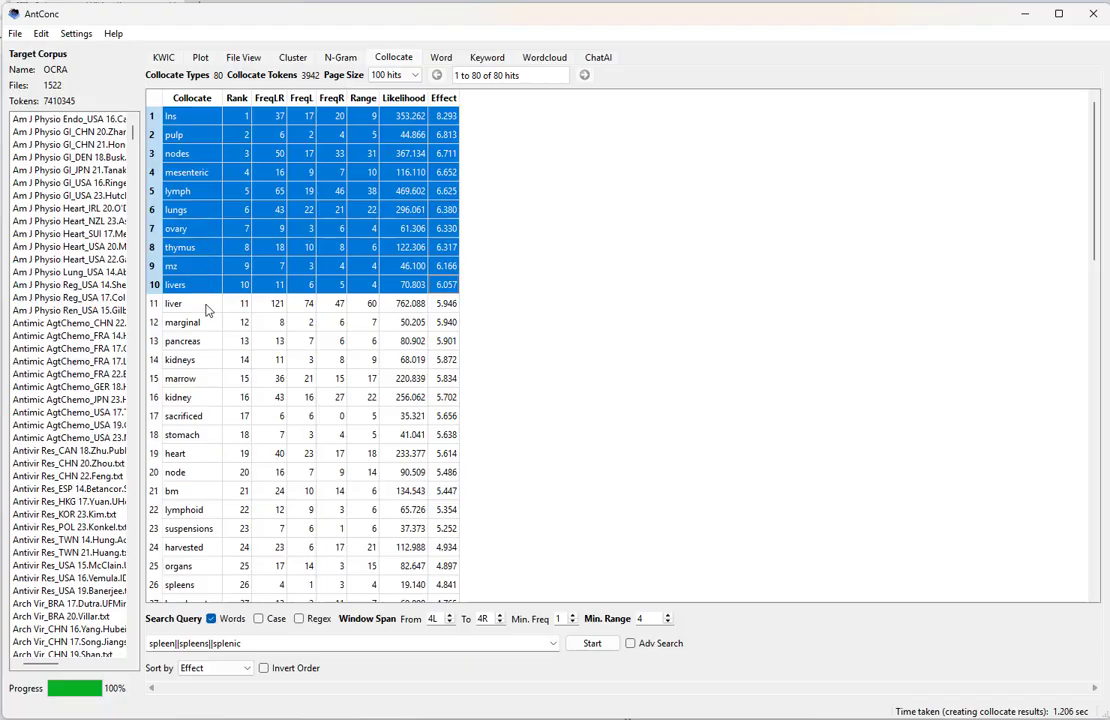
left_click_drag(208, 305, 205, 380)
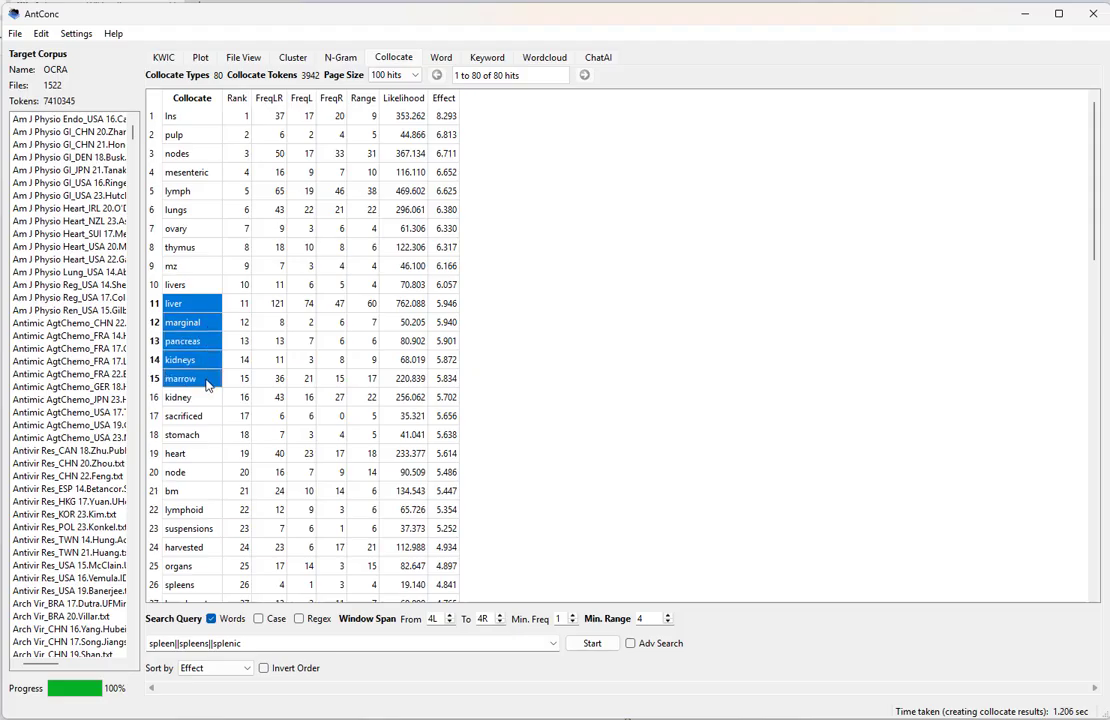
- Point out the collocates marginal, sacrificed, suspensions and spleens, highlighting the spleens row and its Range
left_click(193, 327)
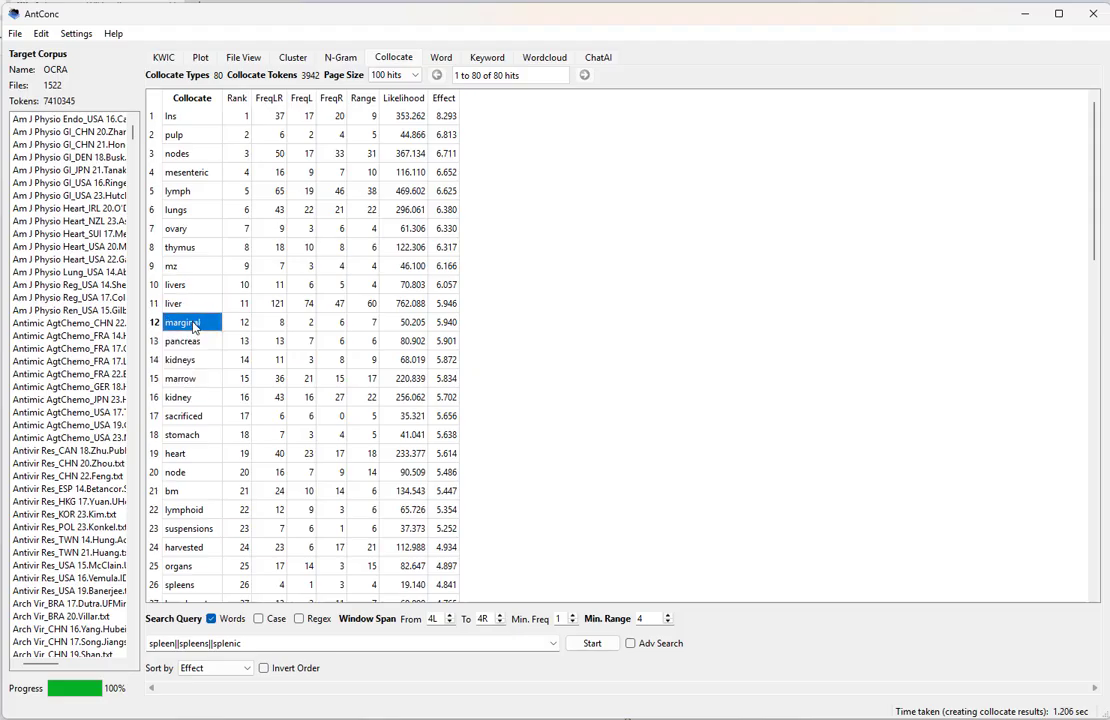
left_click(198, 417)
scroll(250, 430, "down", 3)
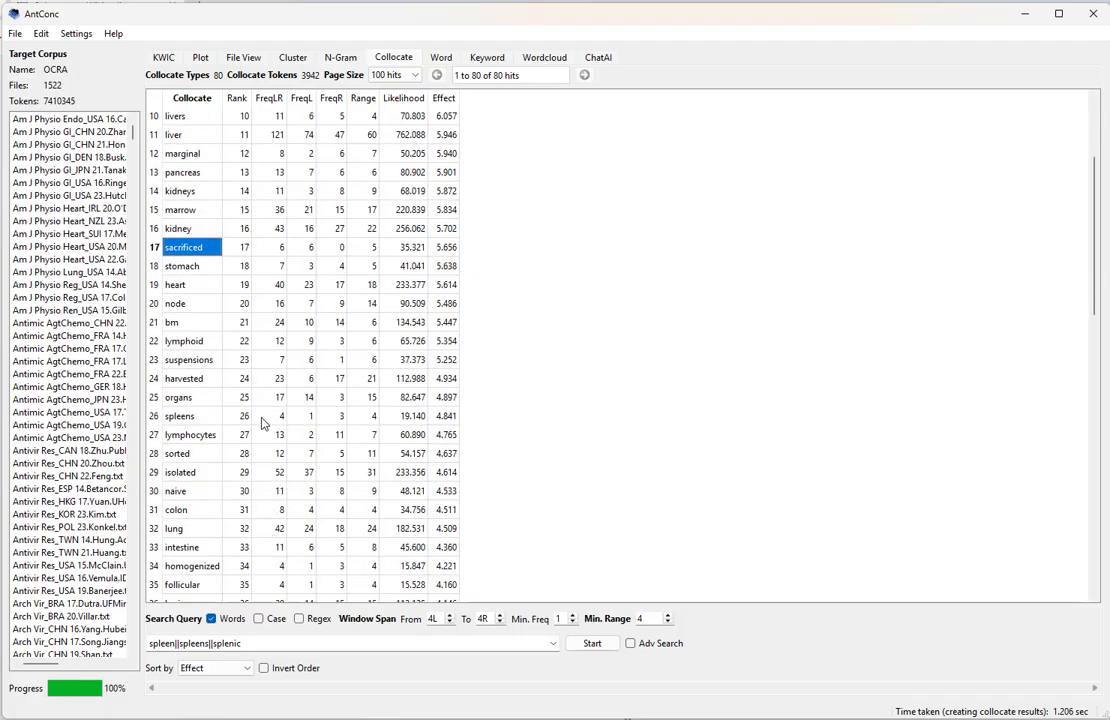
left_click(205, 361)
left_click(205, 418)
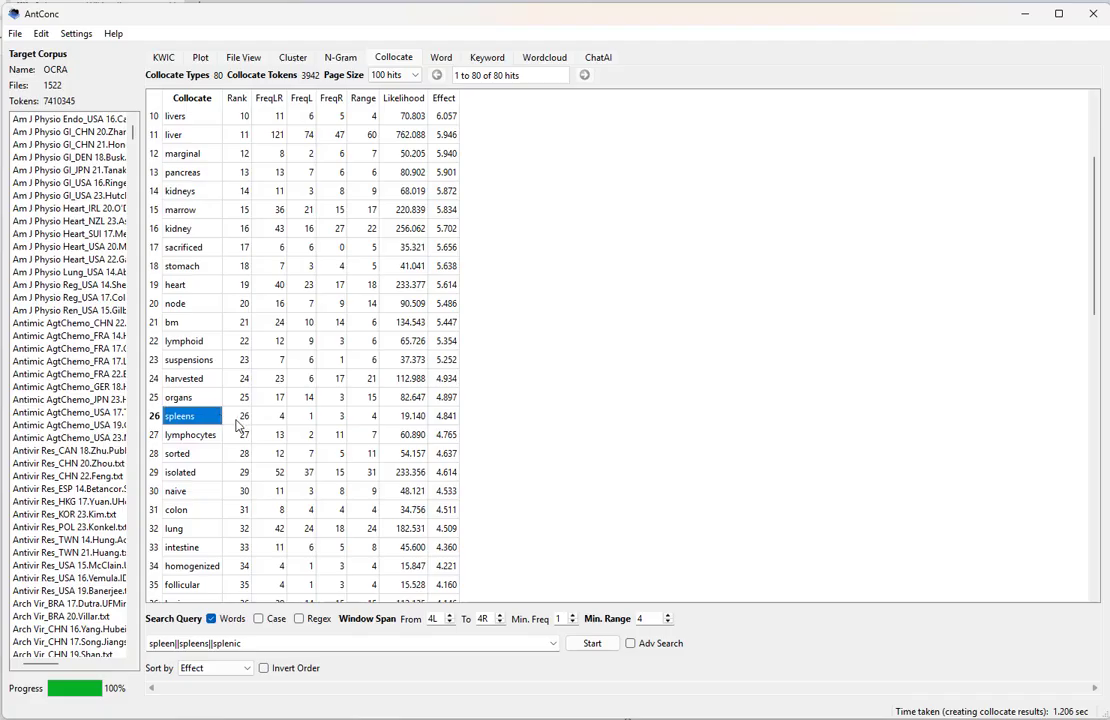
left_click(369, 418)
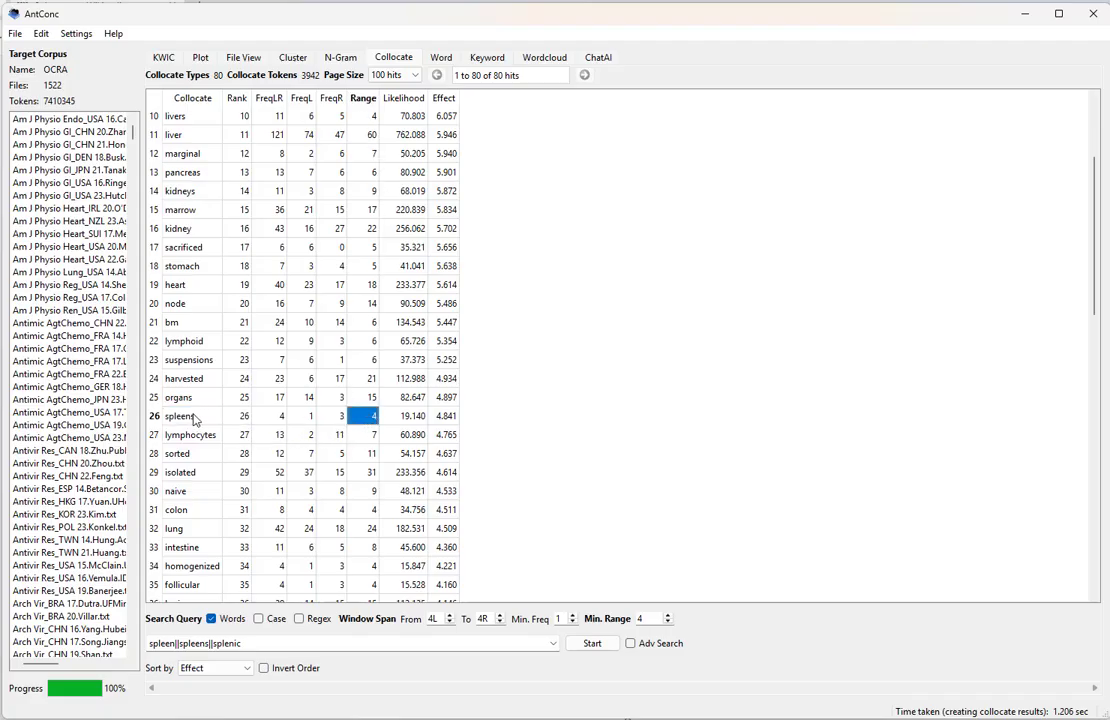
left_click_drag(178, 416, 450, 420)
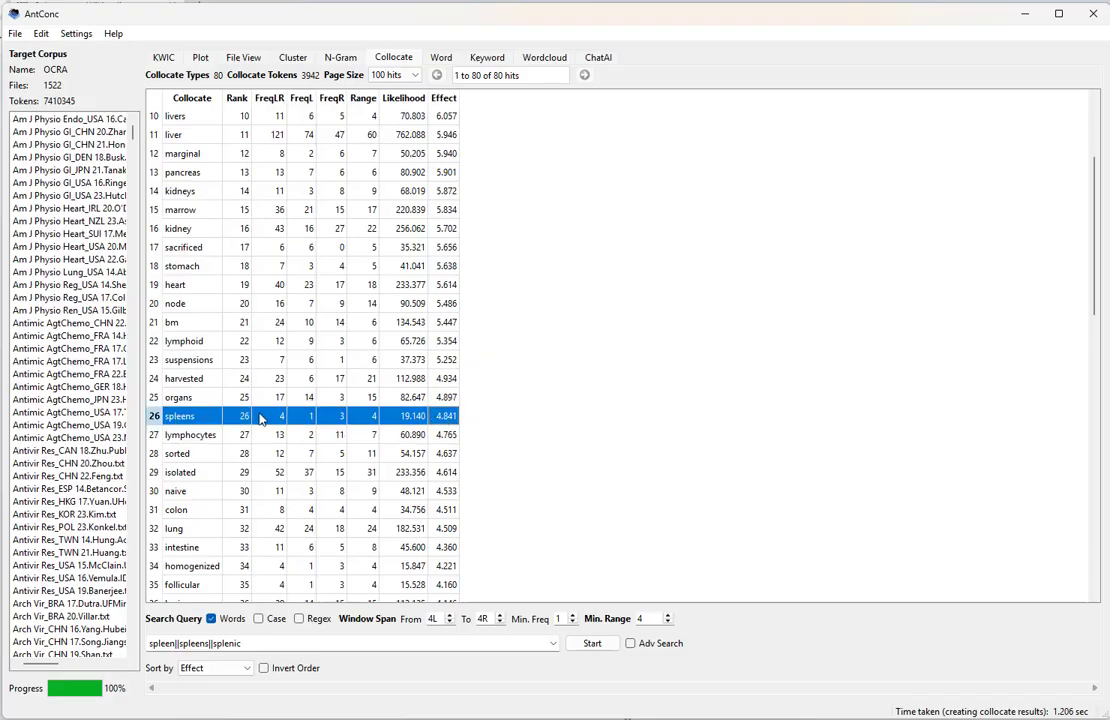
- Raise minimum range to 5 and regenerate the table, leaving 72 collocates
left_click(668, 615)
left_click(668, 615)
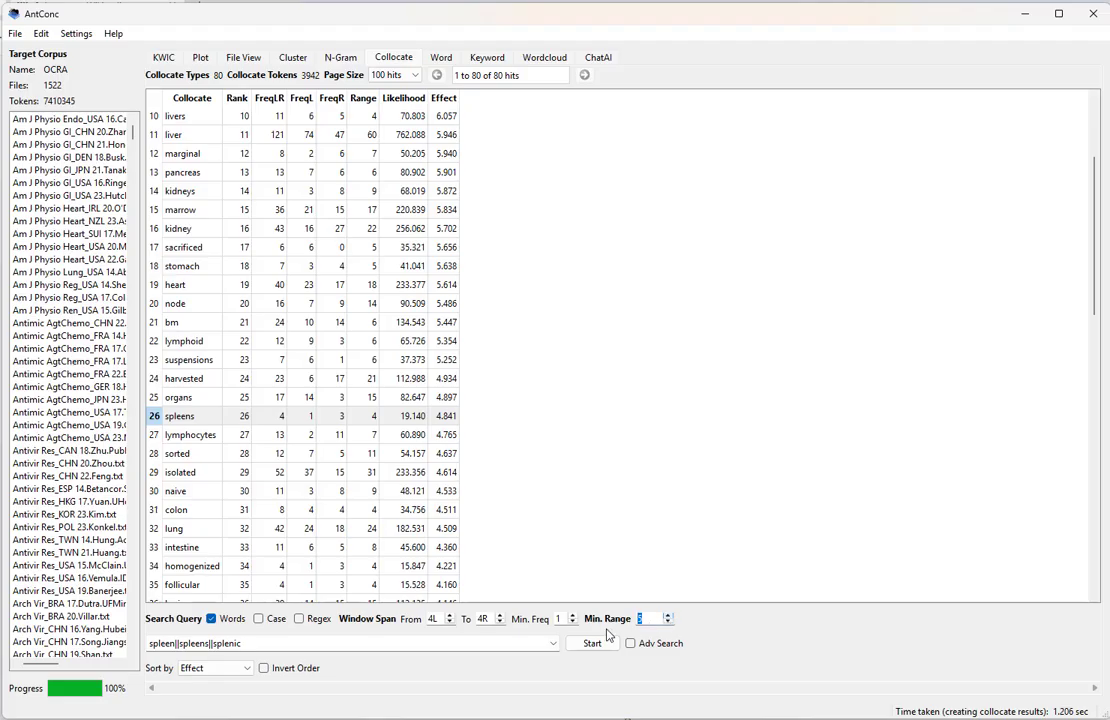
left_click(591, 643)
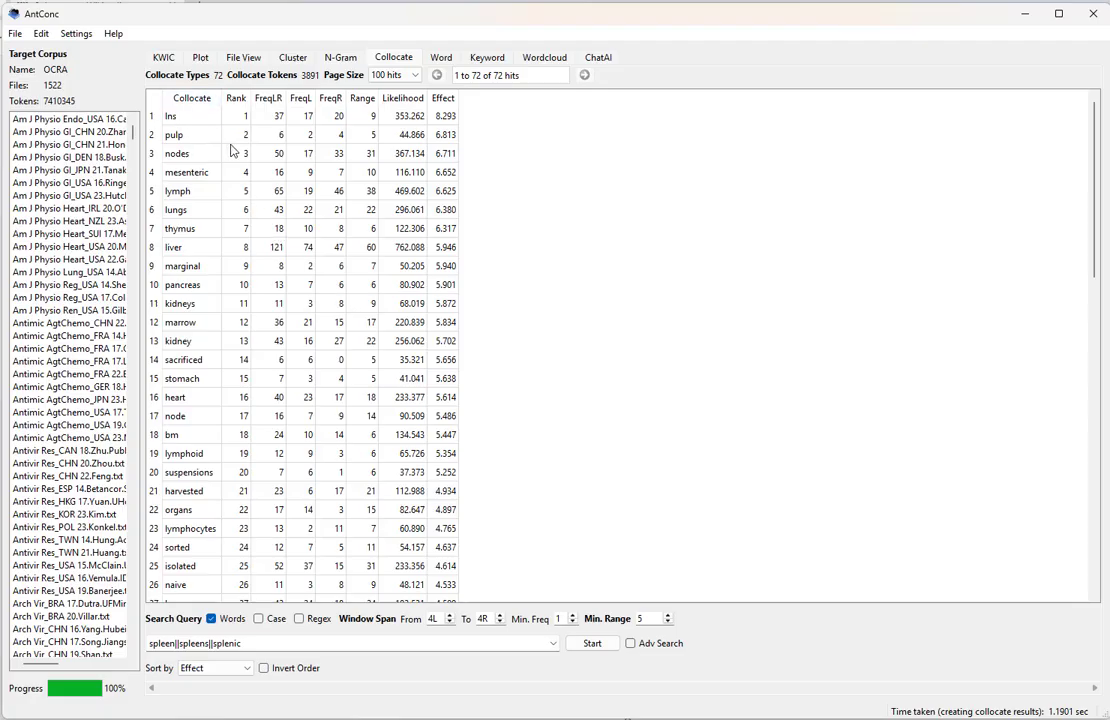
left_click(140, 97)
scroll(325, 385, "down", 4)
scroll(325, 385, "down", 4)
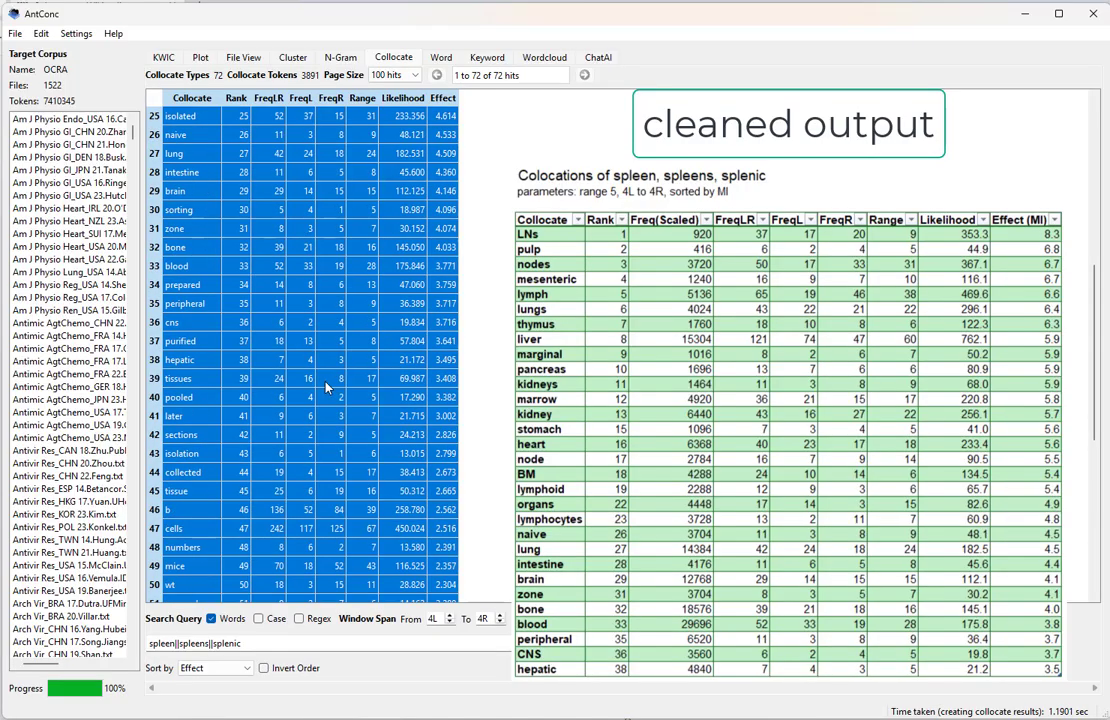
left_click(403, 322)
scroll(330, 400, "up", 2)
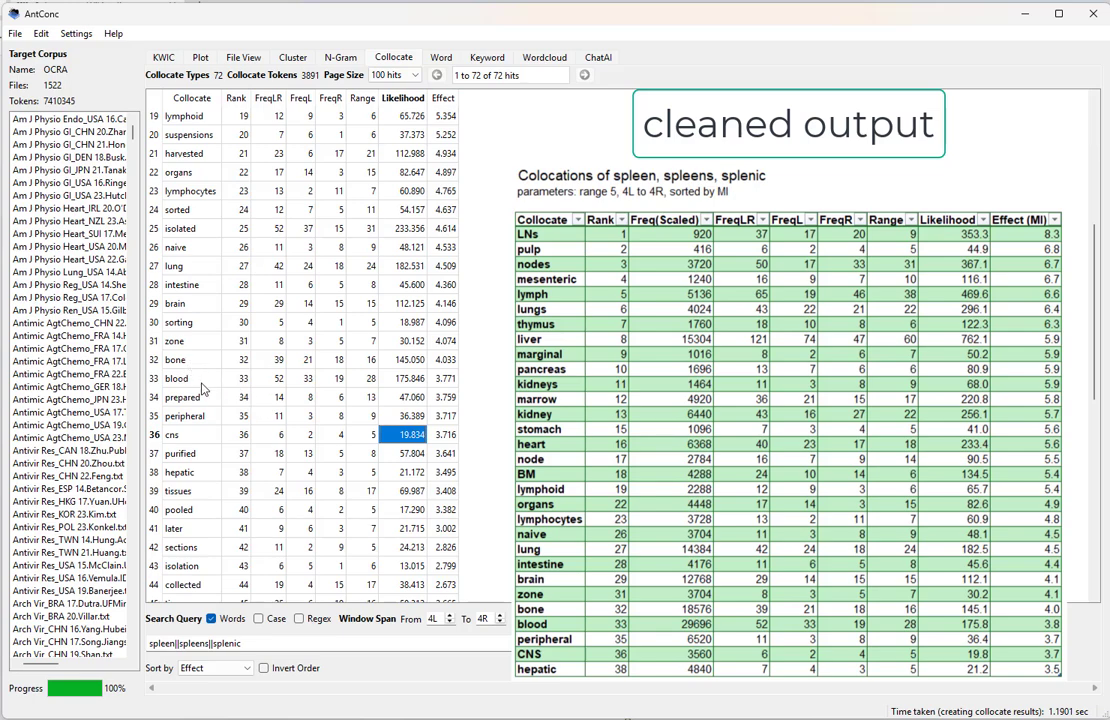
left_click(172, 247)
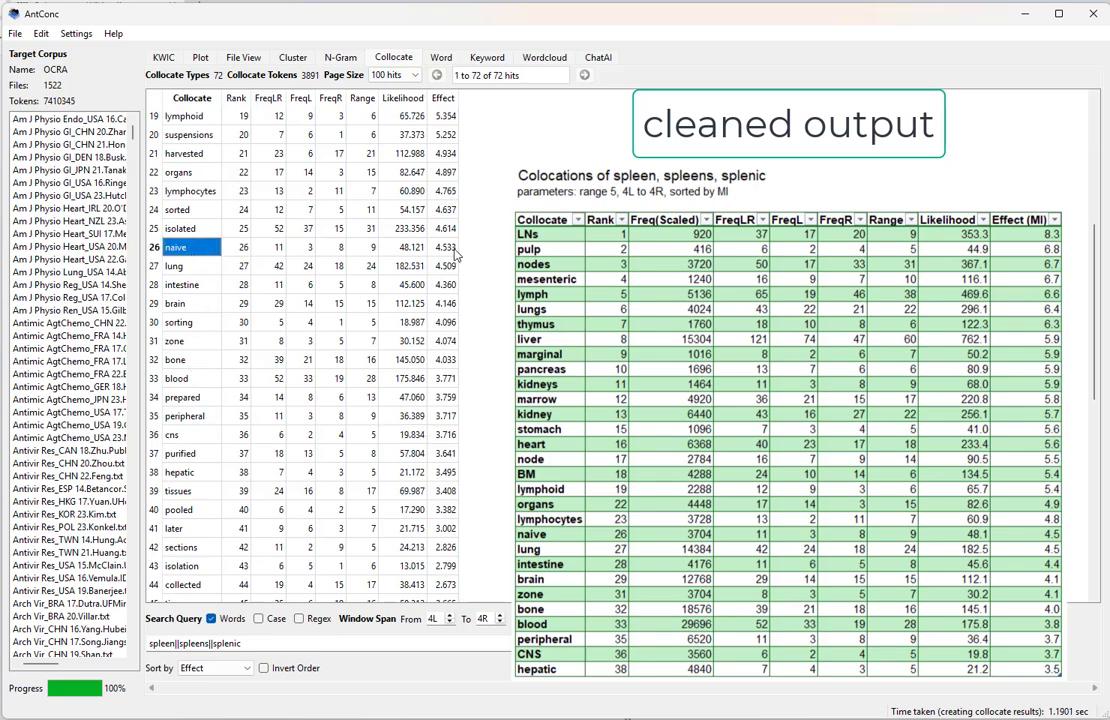
key("End")
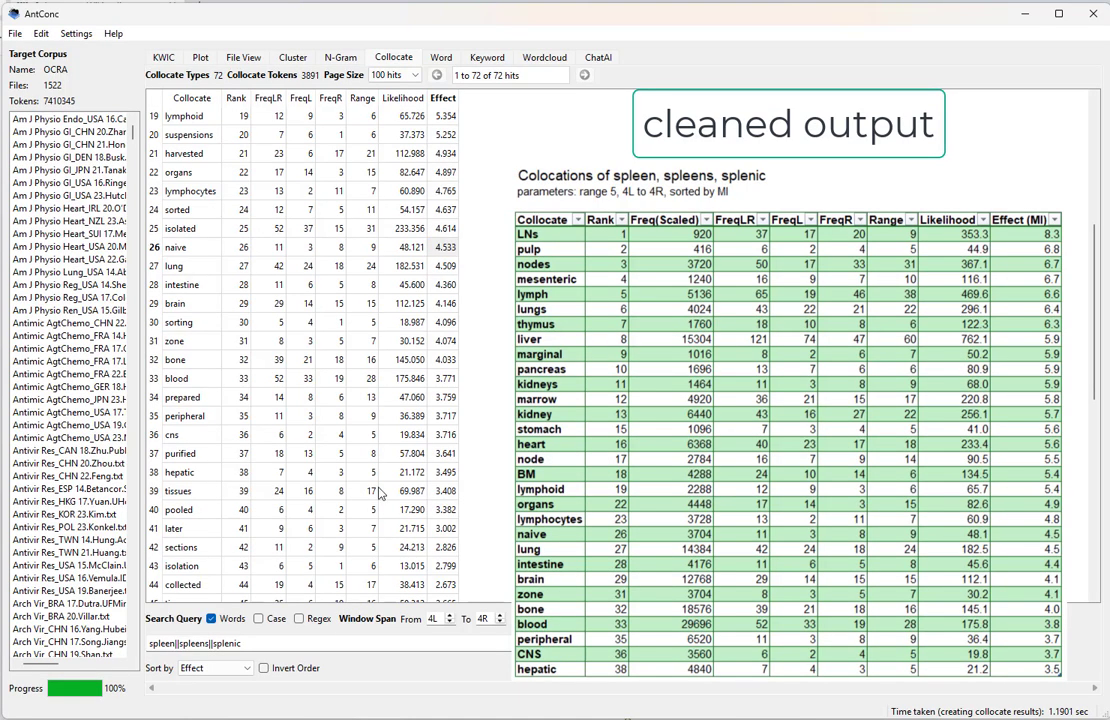
scroll(305, 370, "up", 6)
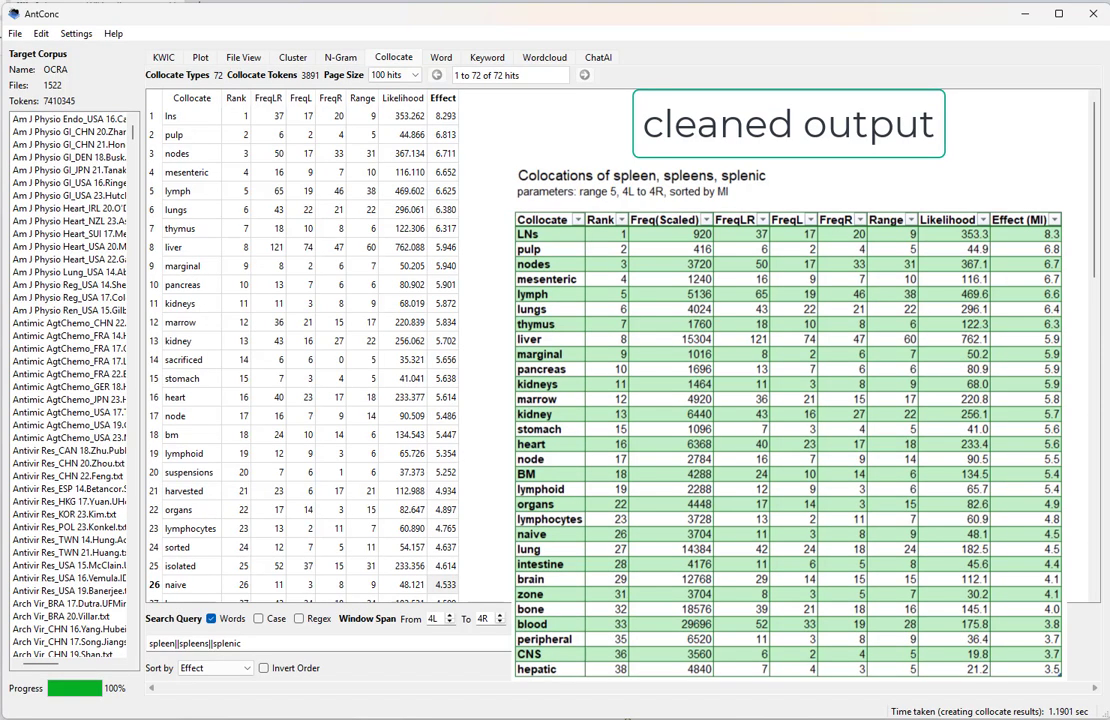
left_click(187, 176)
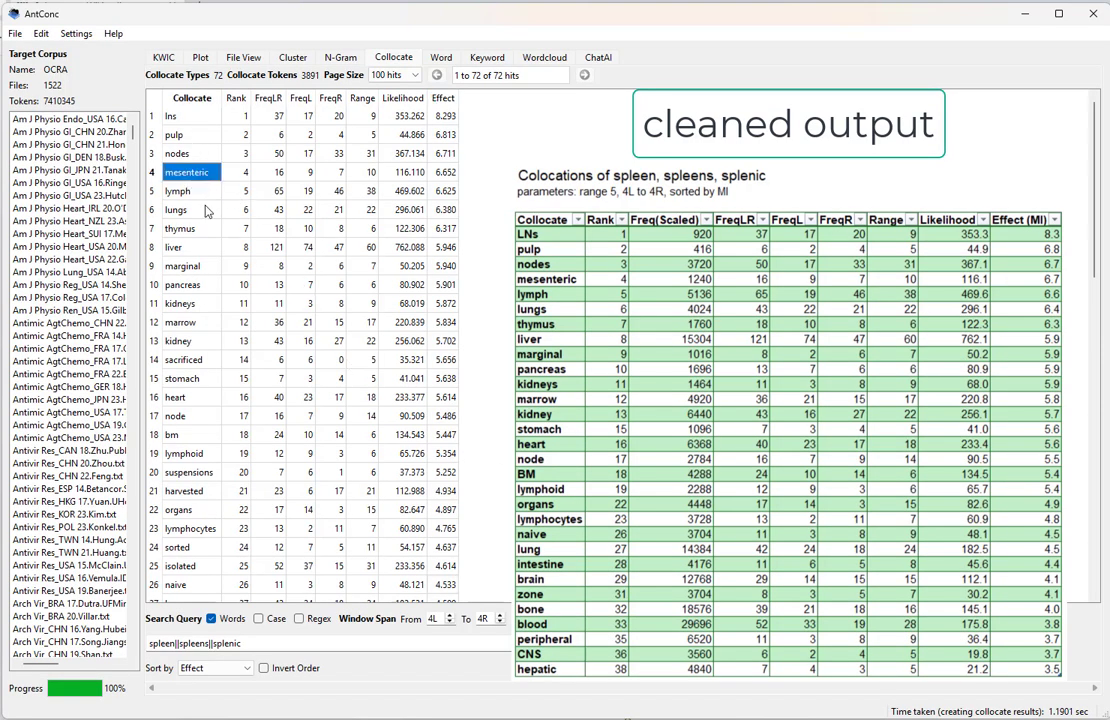
left_click(180, 190)
left_click(186, 208)
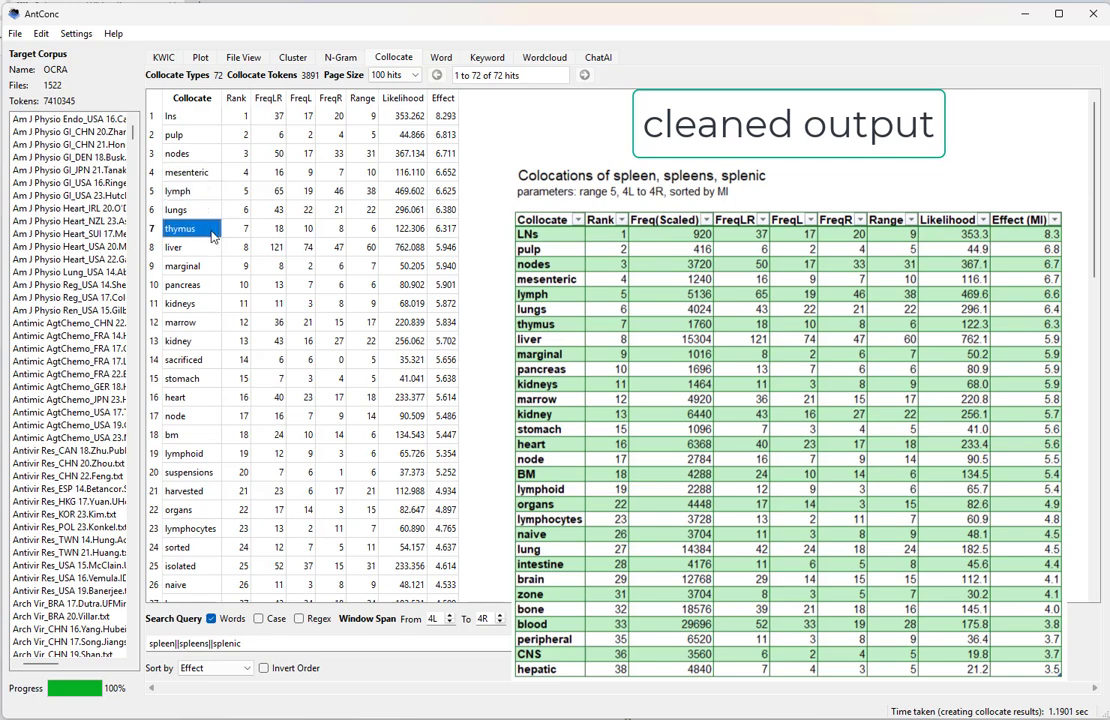
left_click(178, 230)
left_click(190, 267)
left_click(194, 285)
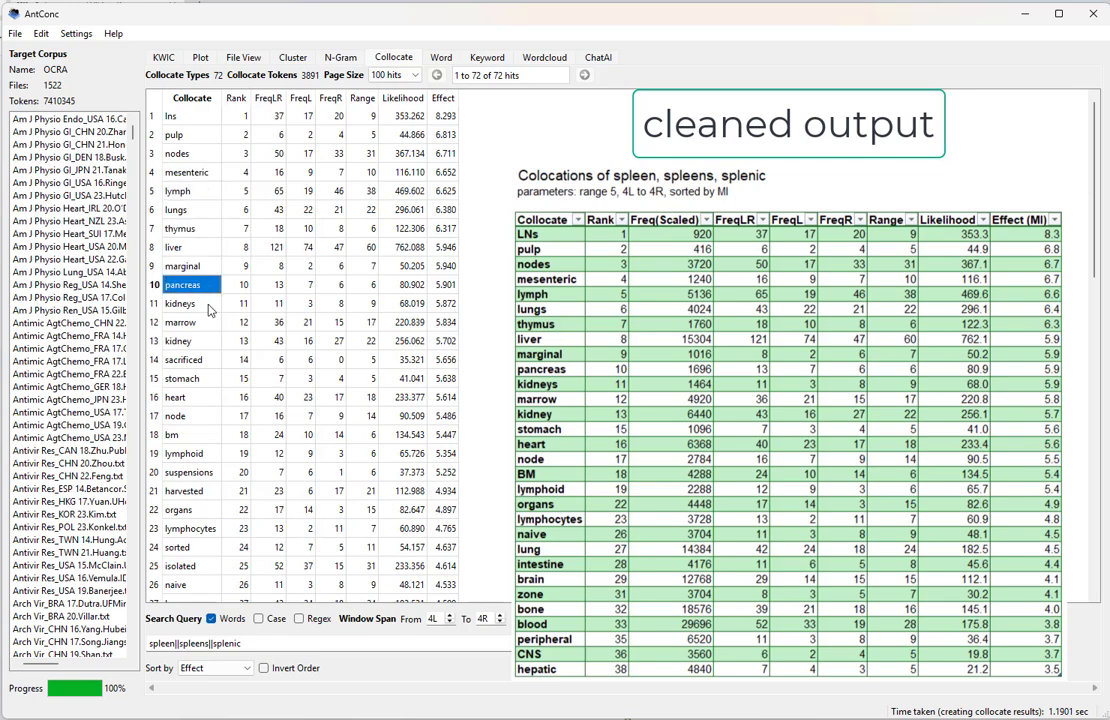
left_click(198, 303)
left_click(204, 322)
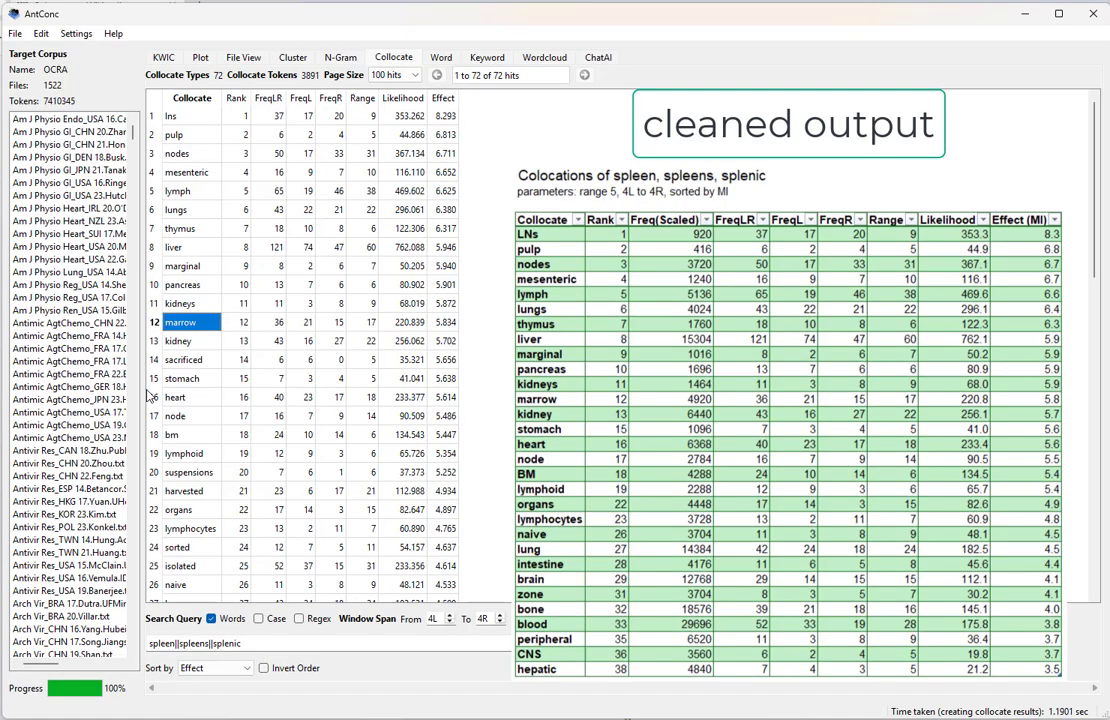
left_click(298, 642)
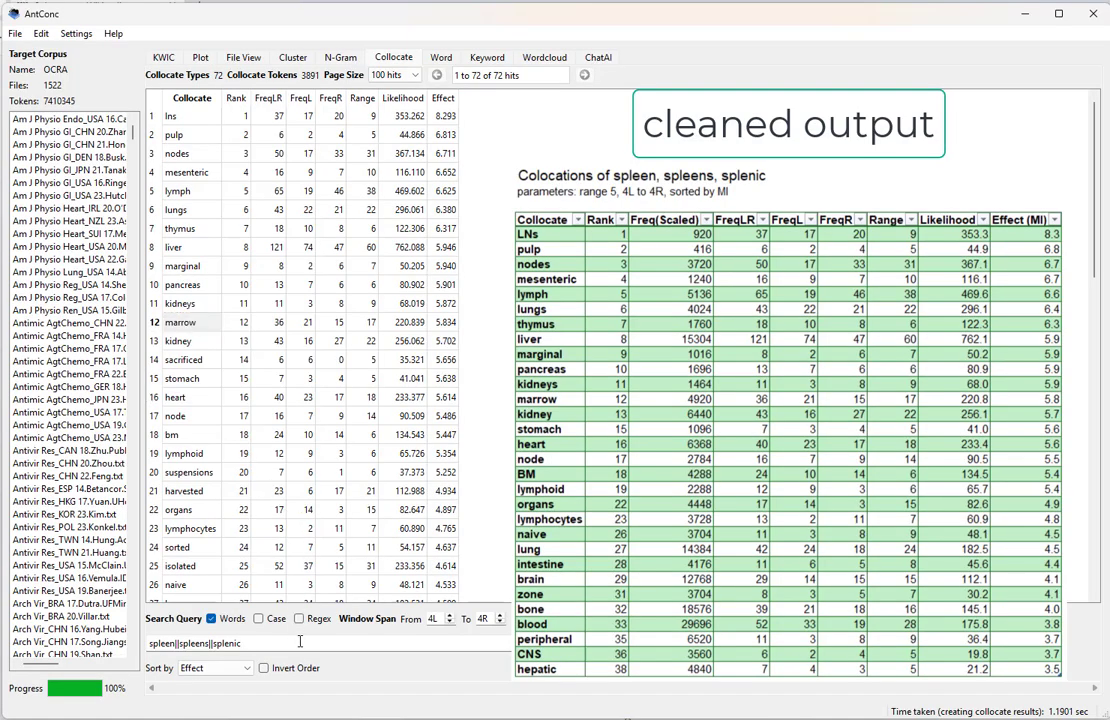